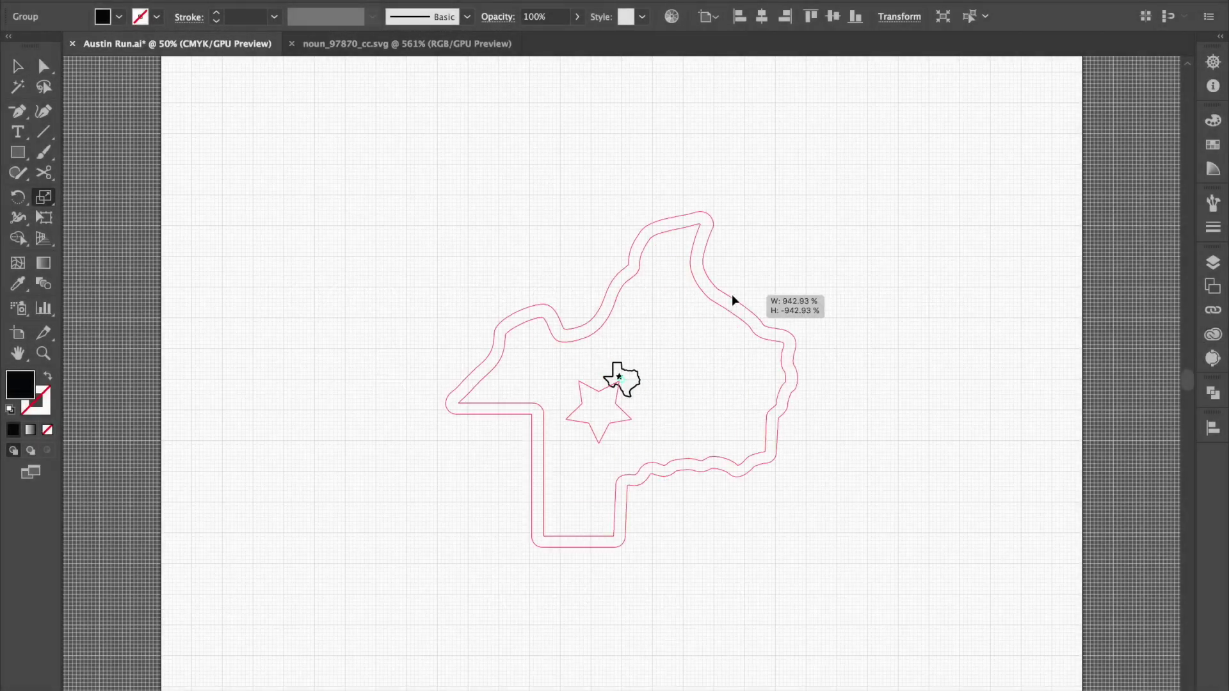
Enlarge the Texas outline by dragging its corner handle outward.
left_click_drag(732, 295, 781, 415)
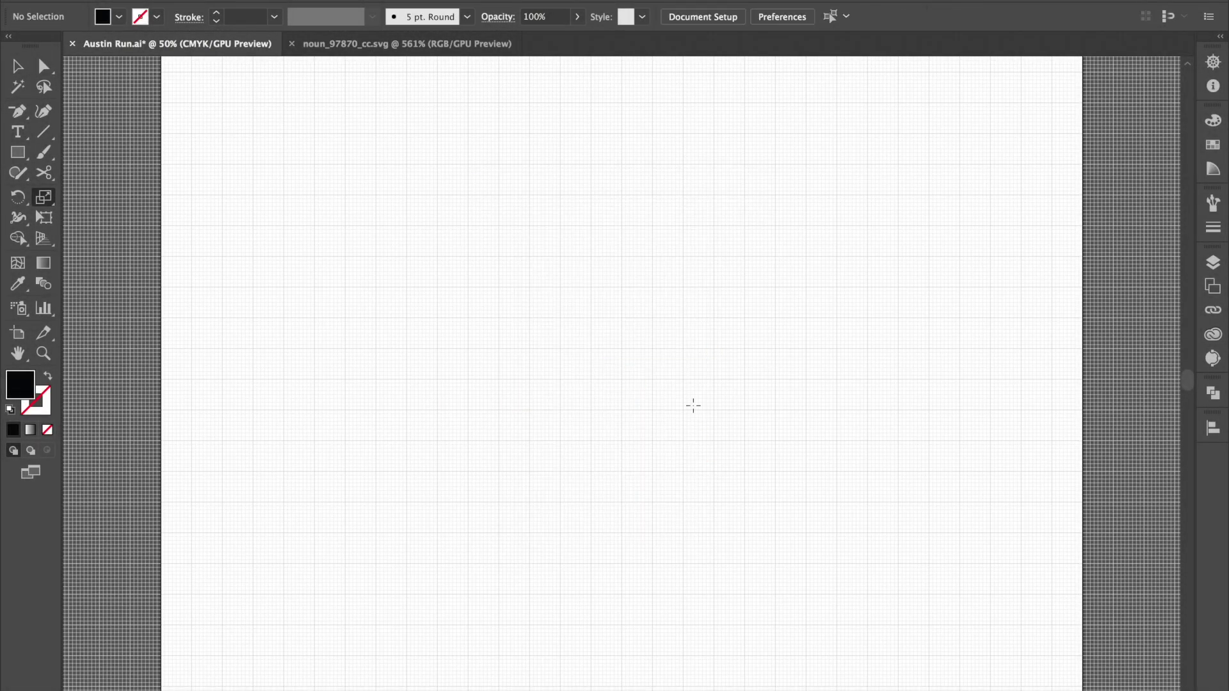
Move the star to the upper right of the page and select the artwork.
right_click(604, 351)
left_click_drag(604, 353, 858, 221)
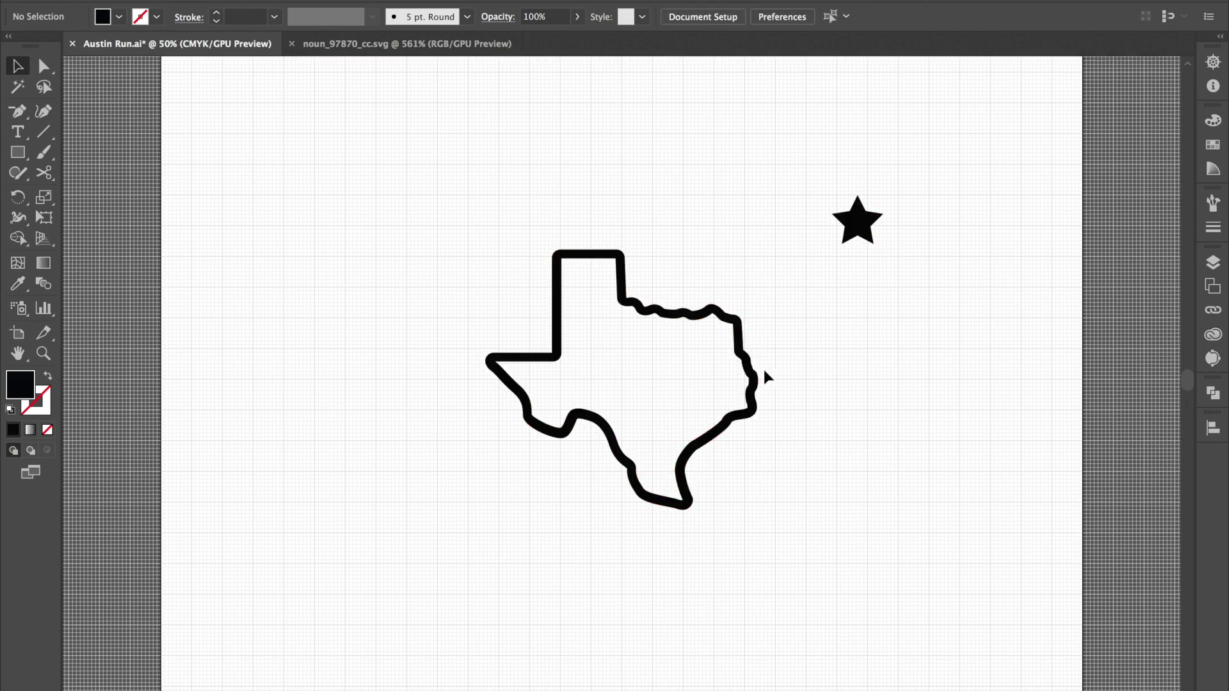
key("m")
left_click_drag(404, 195, 799, 590)
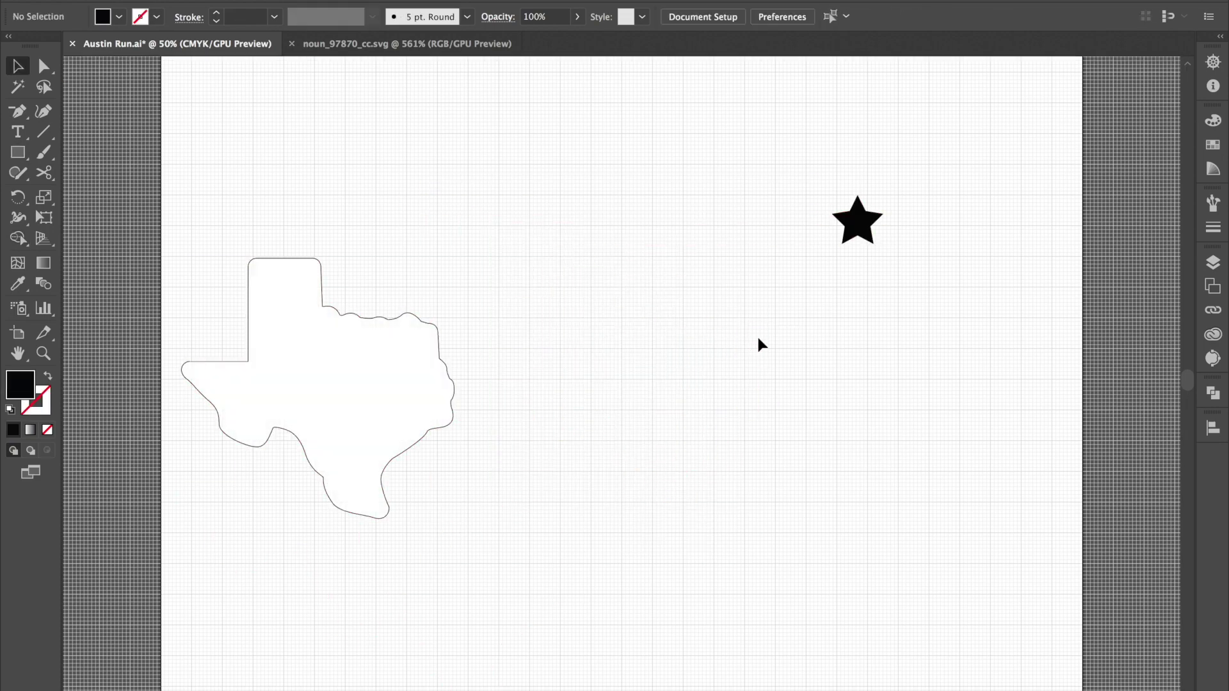
Give Texas a 20 pt black outline and a dark red fill.
left_click(650, 407)
left_click(274, 17)
left_click(300, 280)
left_click(344, 366)
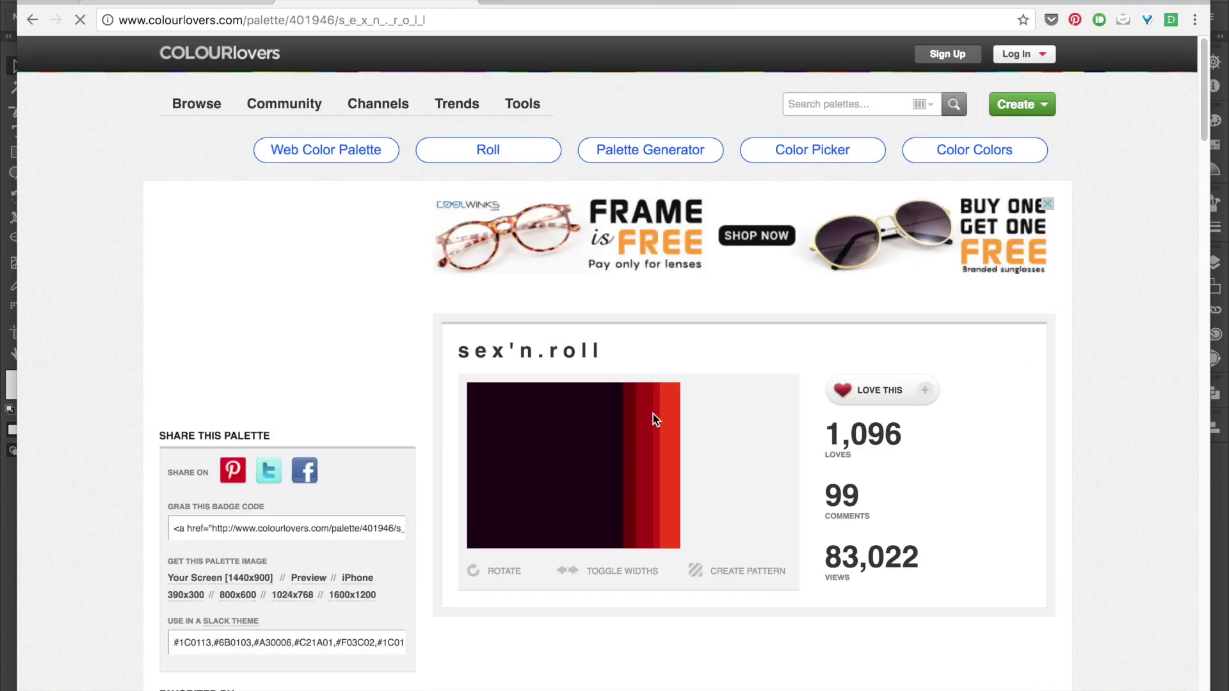
left_click(654, 417)
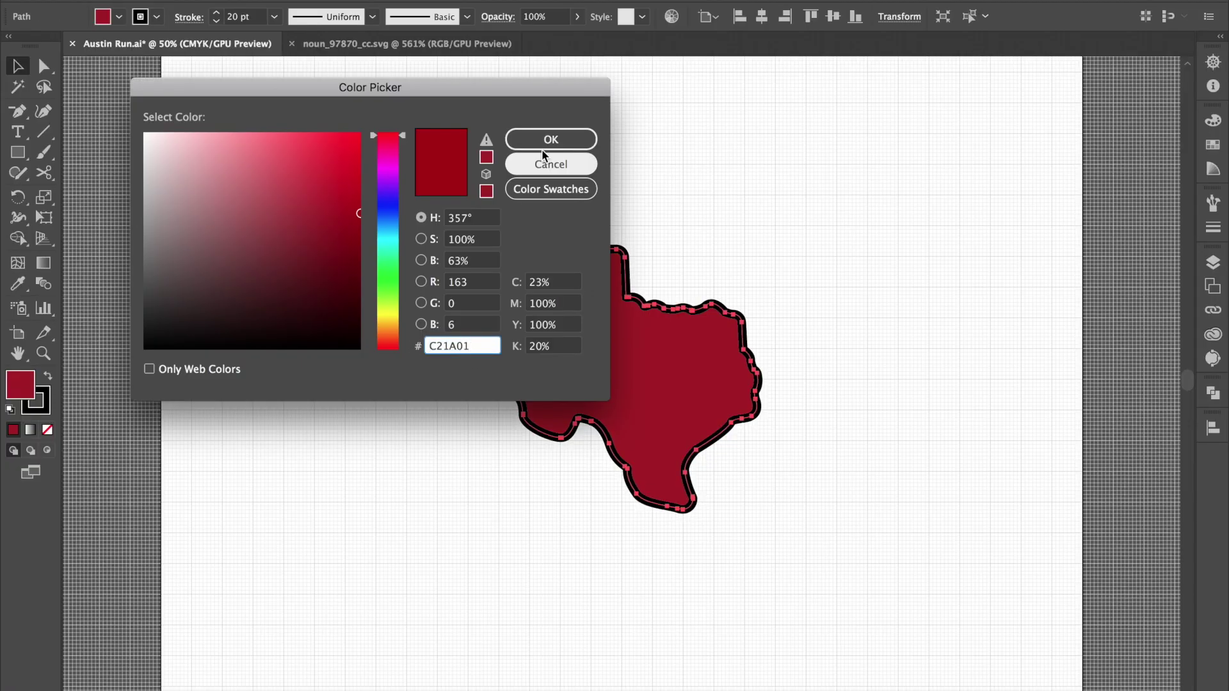
left_click(542, 148)
Draw a star to the left of Texas.
left_click(751, 225)
left_click_drag(17, 151, 58, 239)
left_click_drag(292, 355, 292, 282)
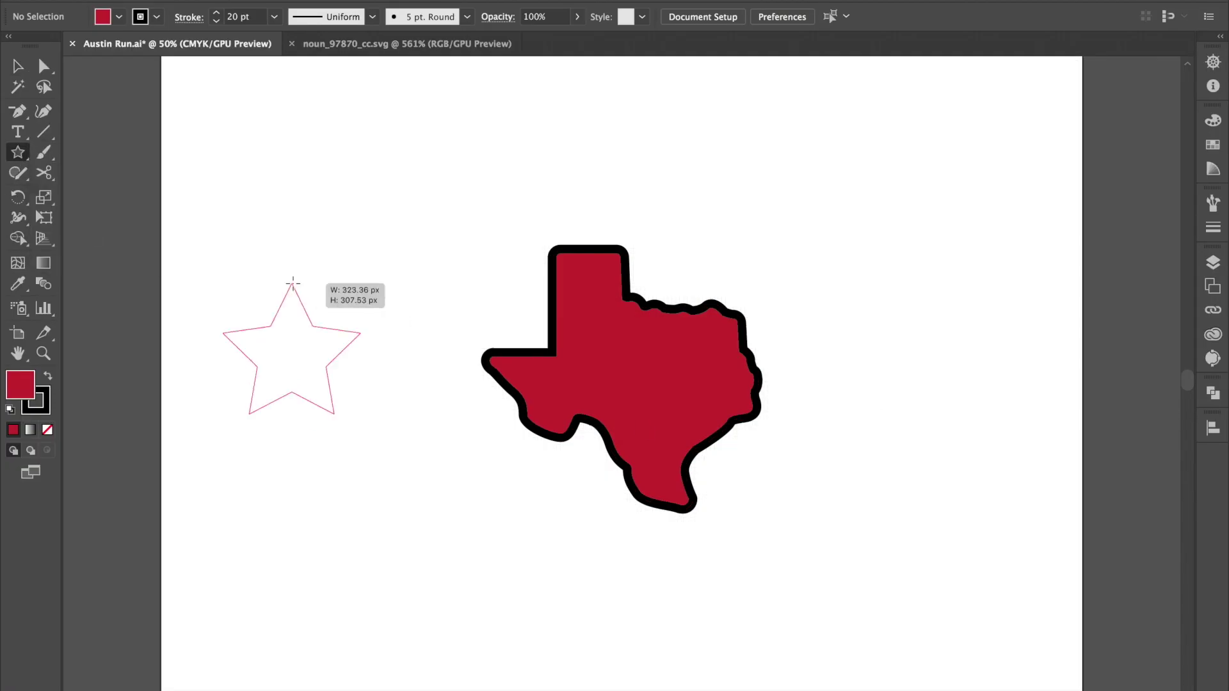
left_click(1213, 228)
Look up a map of Austin, Texas in the browser, then reselect the star.
key("super+t")
type("aust")
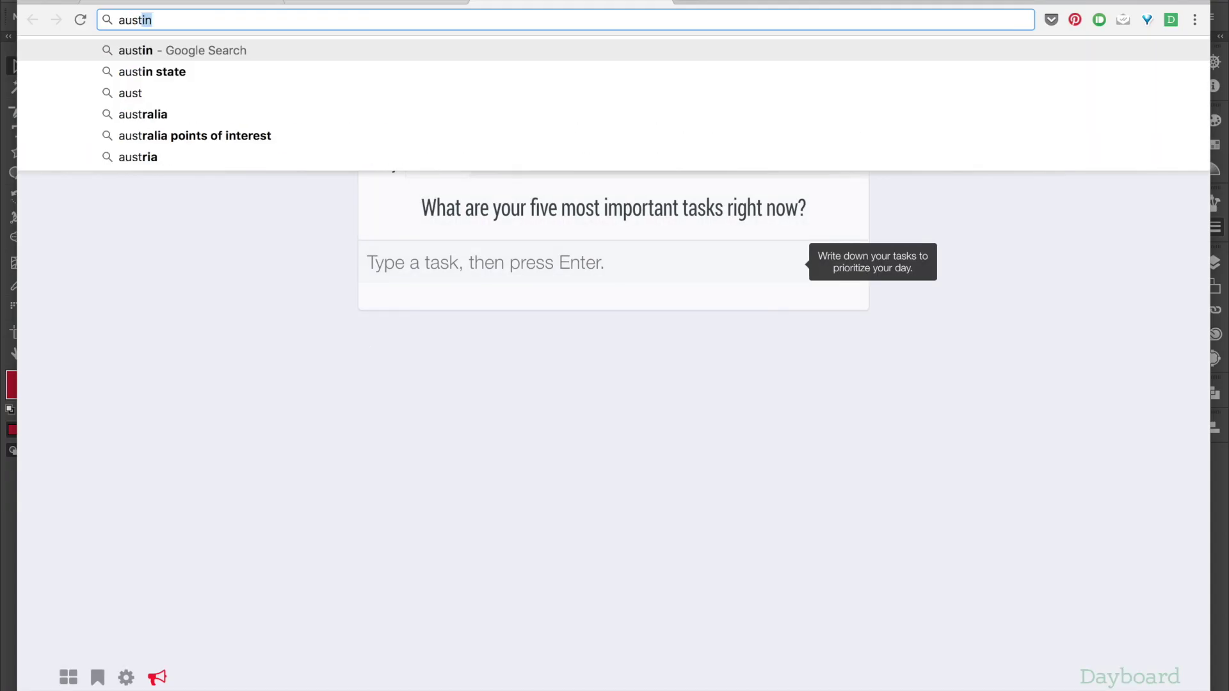
key("BackSpace")
key("BackSpace")
type("as")
key("Return")
left_click(263, 126)
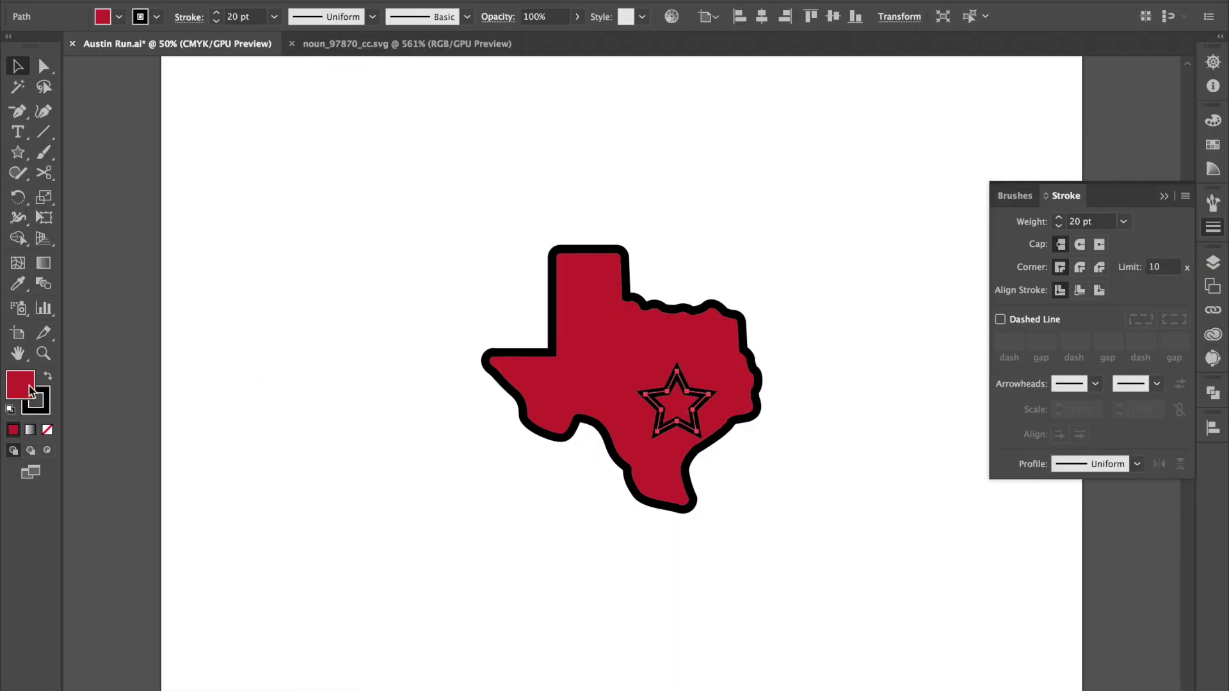
left_click(677, 402)
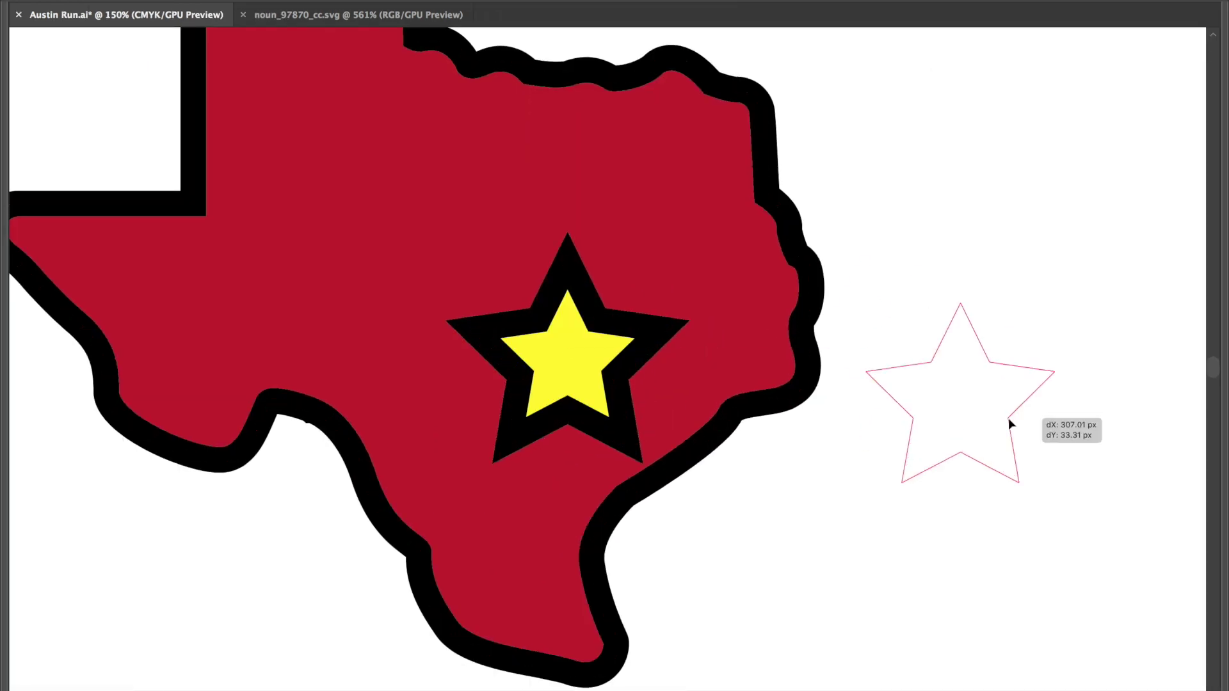
key("ctrl+0")
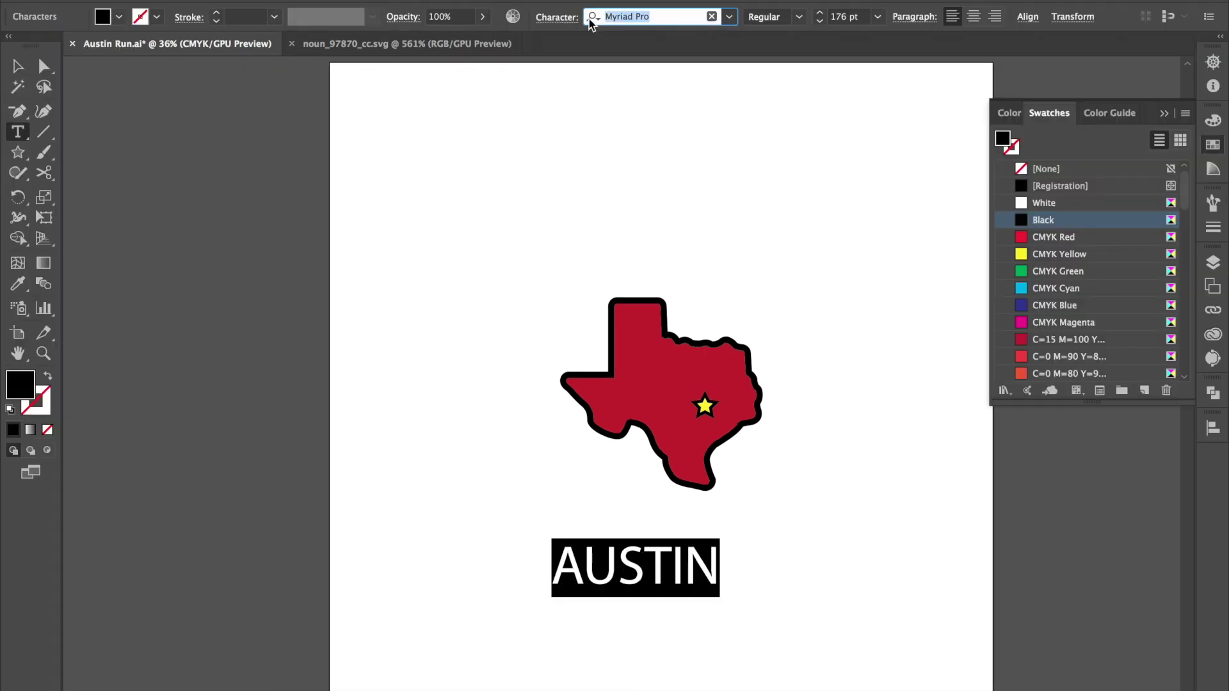
Set the AUSTIN text in Rockwell Bold.
type("rock")
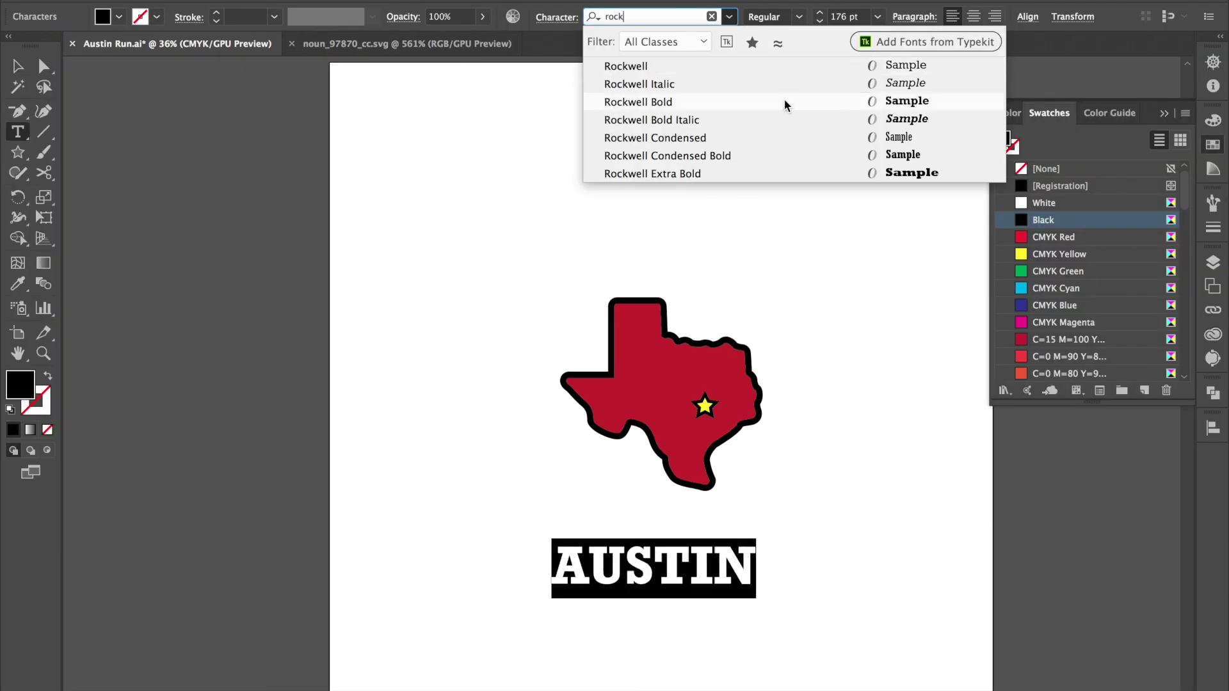
left_click(810, 108)
key("Escape")
Apply an Arc warp to AUSTIN and shift it slightly right.
left_click(272, 0)
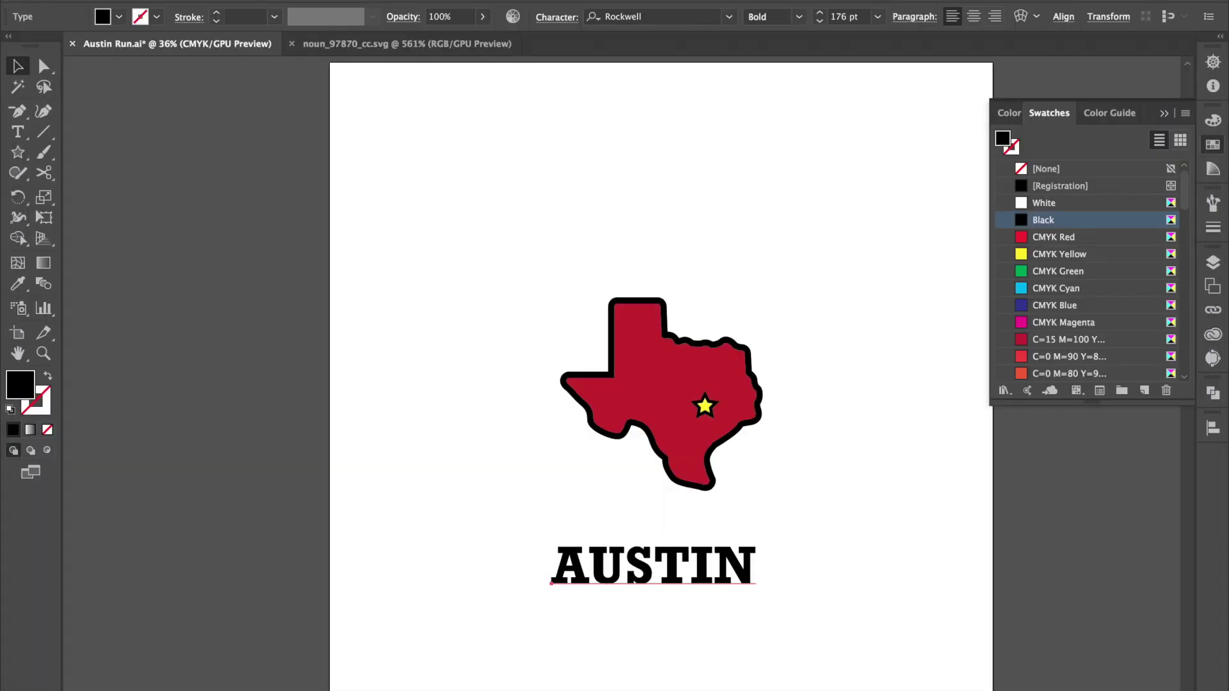
left_click(630, 214)
left_click_drag(291, 148, 216, 154)
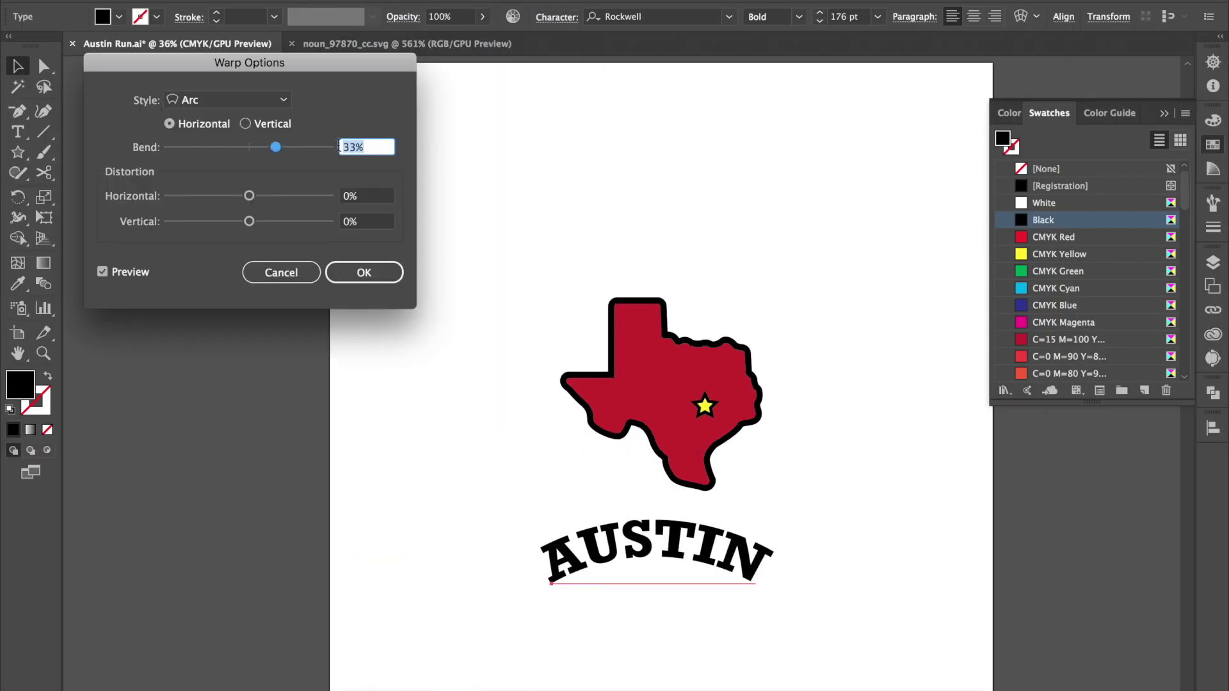
left_click(363, 272)
left_click_drag(730, 563, 768, 563)
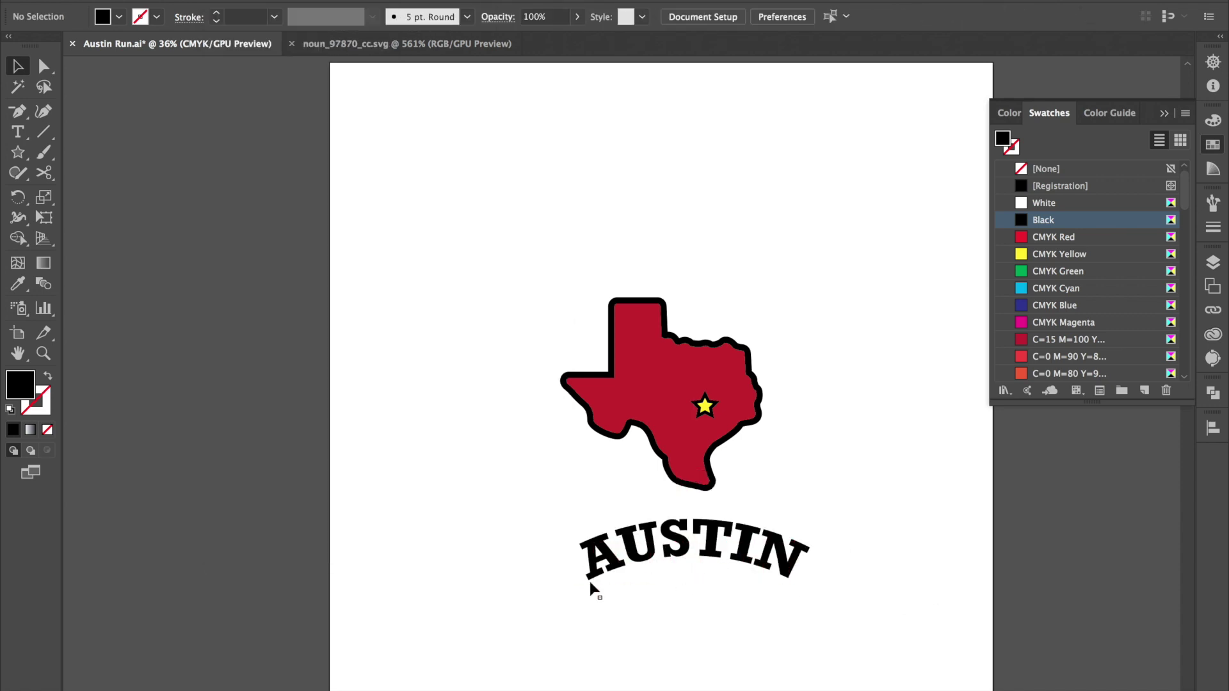
left_click(589, 581)
left_click_drag(737, 567, 733, 584)
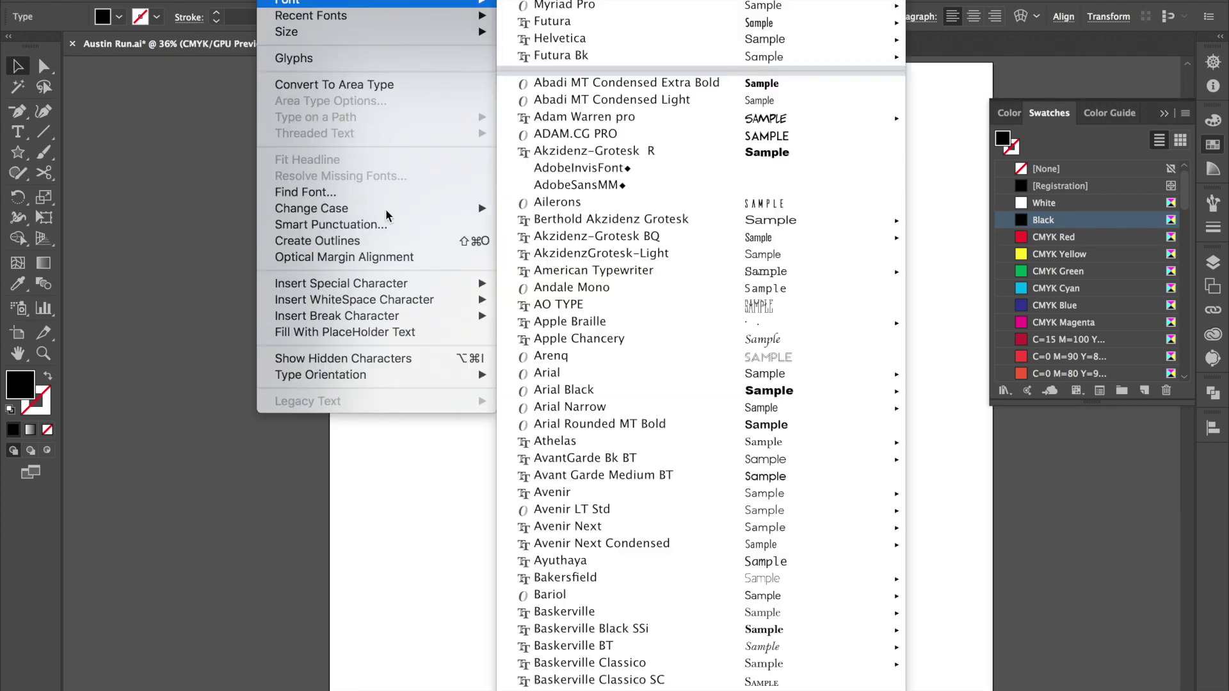
left_click(669, 567)
left_click_drag(766, 581, 688, 393)
key("ctrl+z")
key("ctrl+z")
left_click(516, 534)
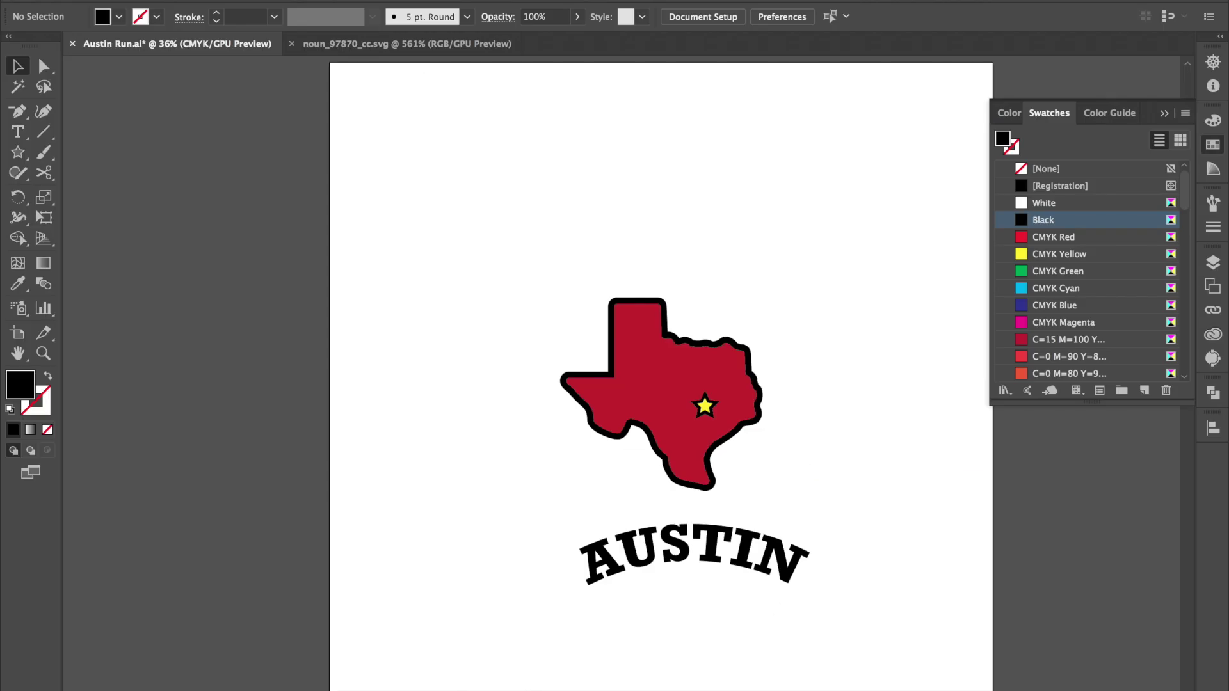
Type RUN under AUSTIN in Helvetica Neue Condensed Black.
key("t")
left_click(687, 621)
type("R")
left_click(703, 19)
type("hel")
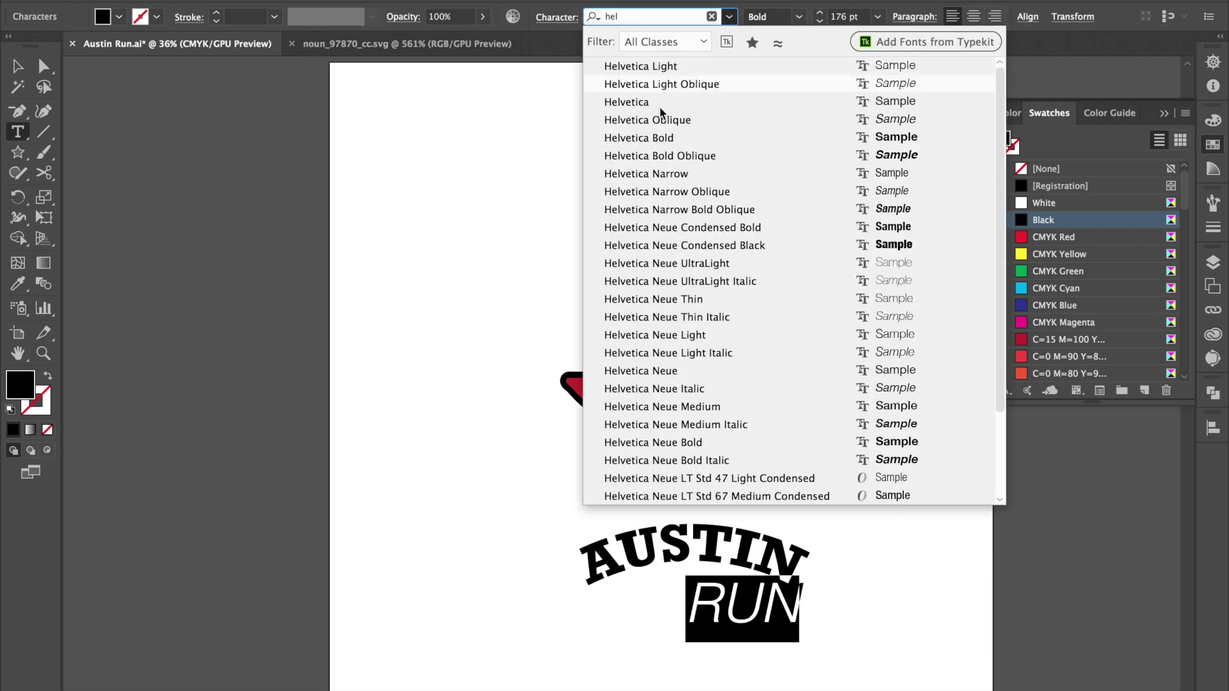
left_click(666, 247)
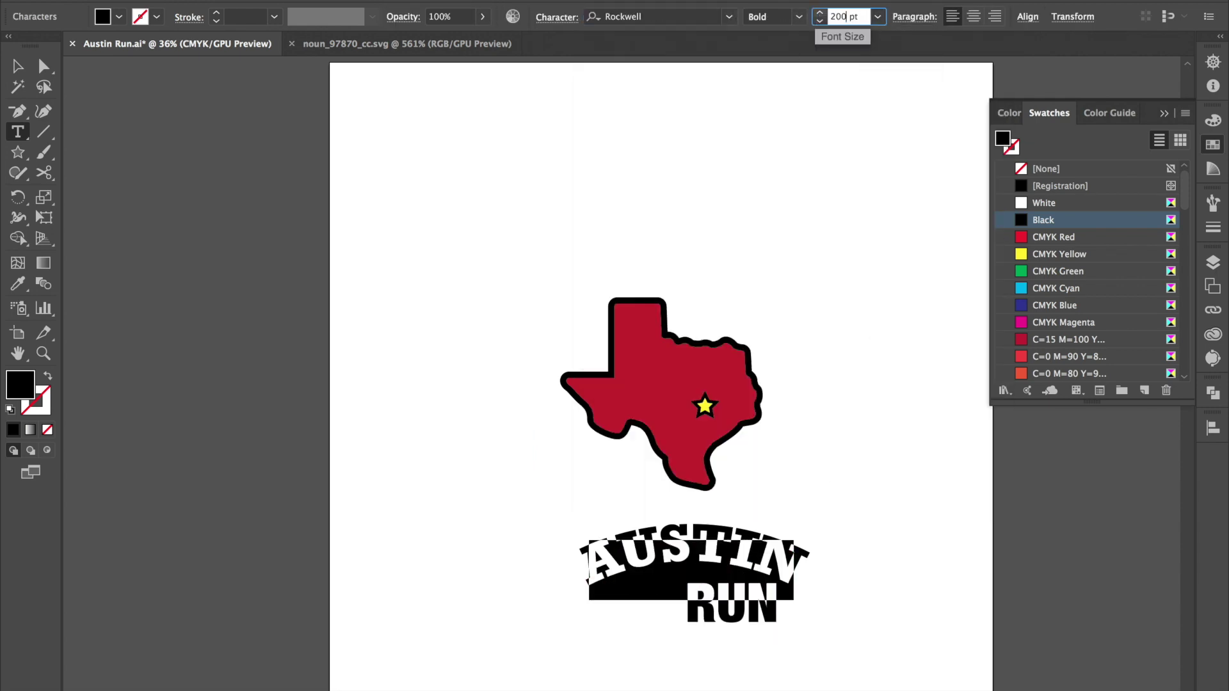
key("Escape")
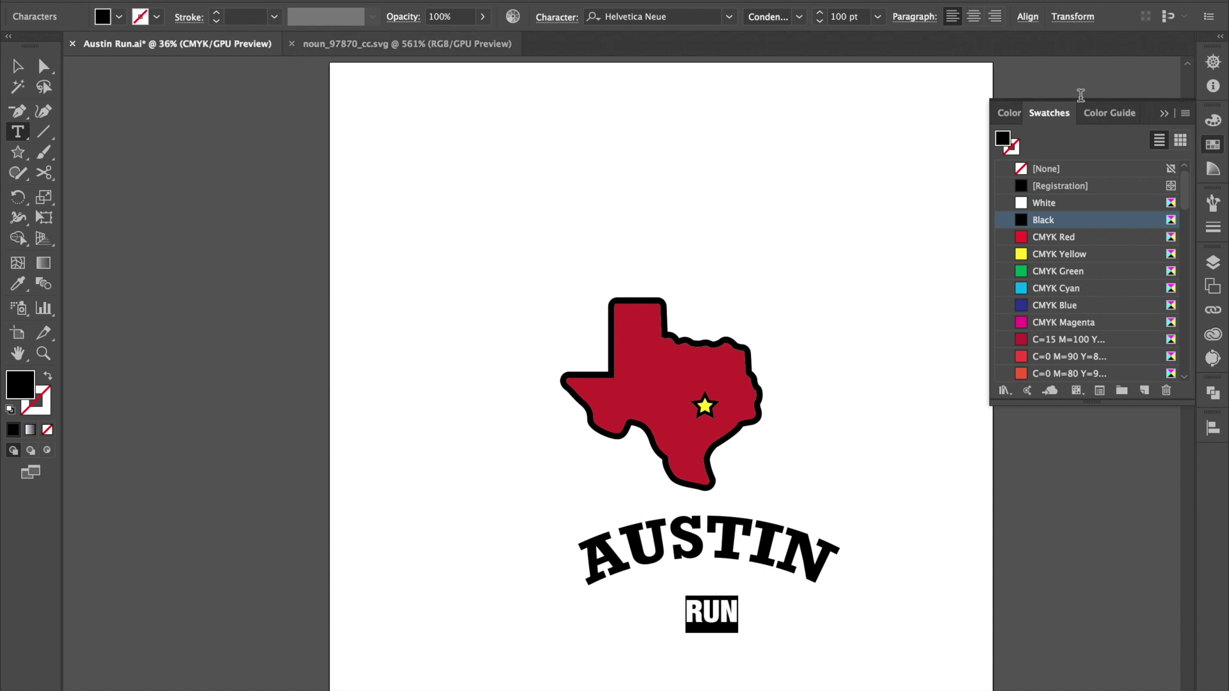
Set RUN's tracking to 1000 and move it up closer to AUSTIN.
key("Return")
left_click(557, 17)
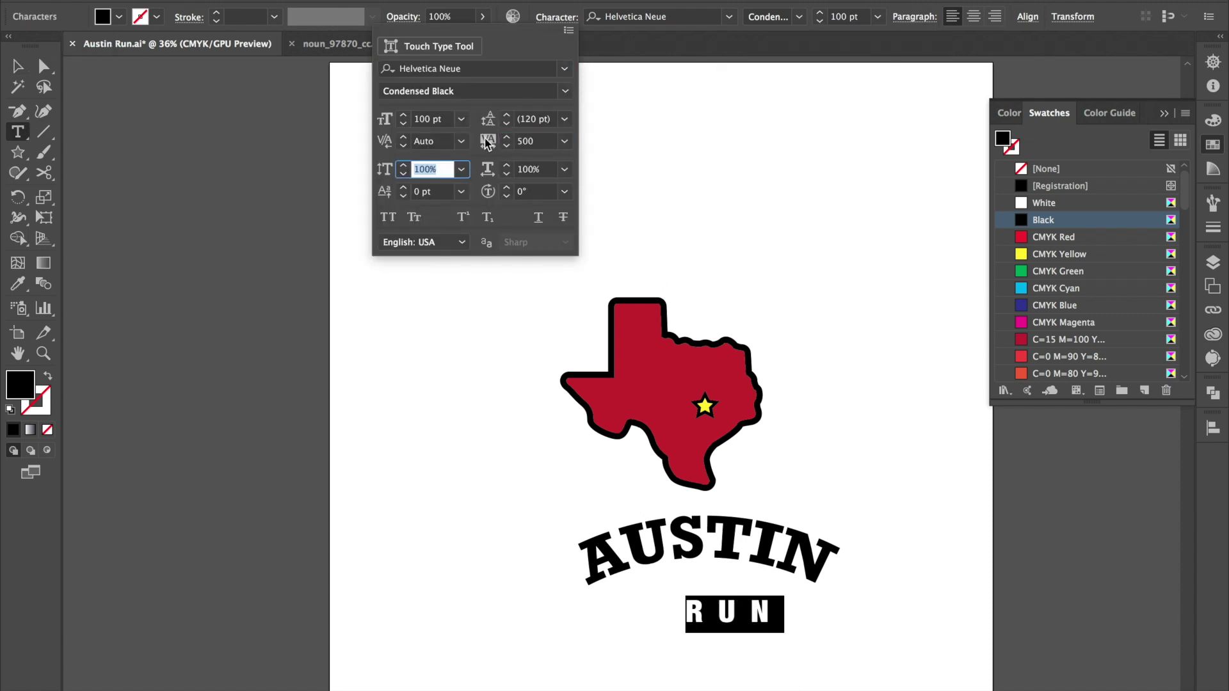
left_click(531, 141)
type("1000")
key("Return")
key("Escape")
key("ctrl+t")
key("ctrl+t")
key("Escape")
left_click_drag(746, 619, 707, 596)
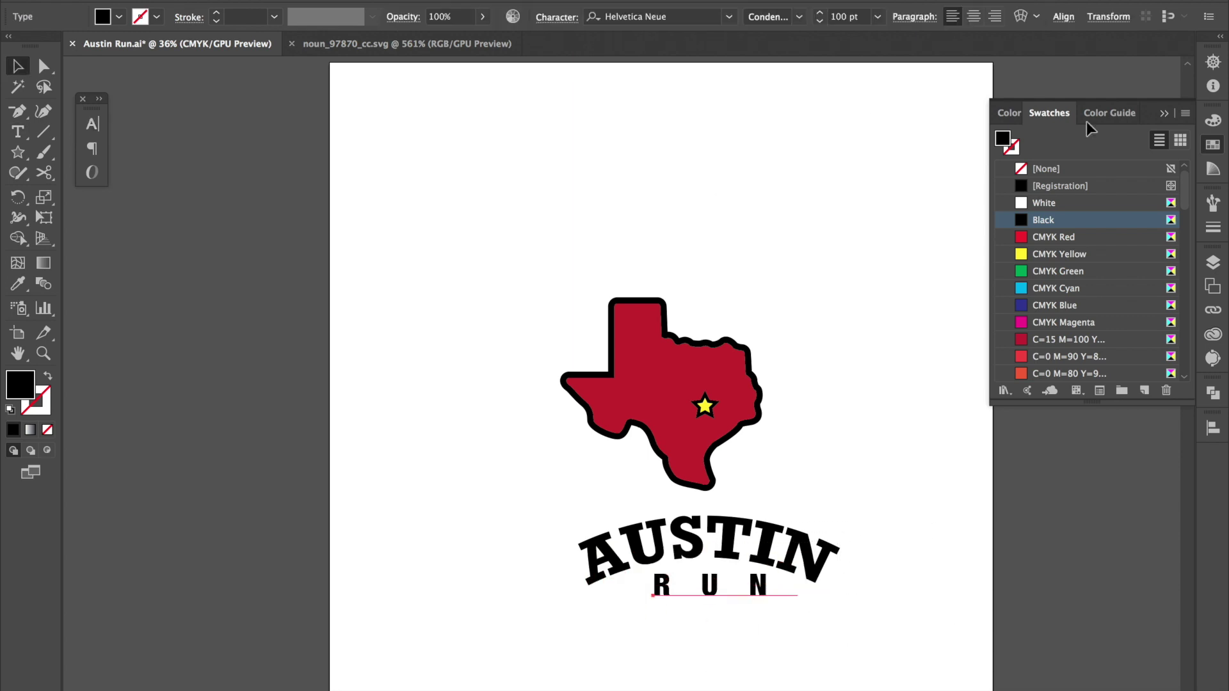
Bring up the Align panel and try nudging AUSTIN against RUN, then undo the move.
left_click(1213, 428)
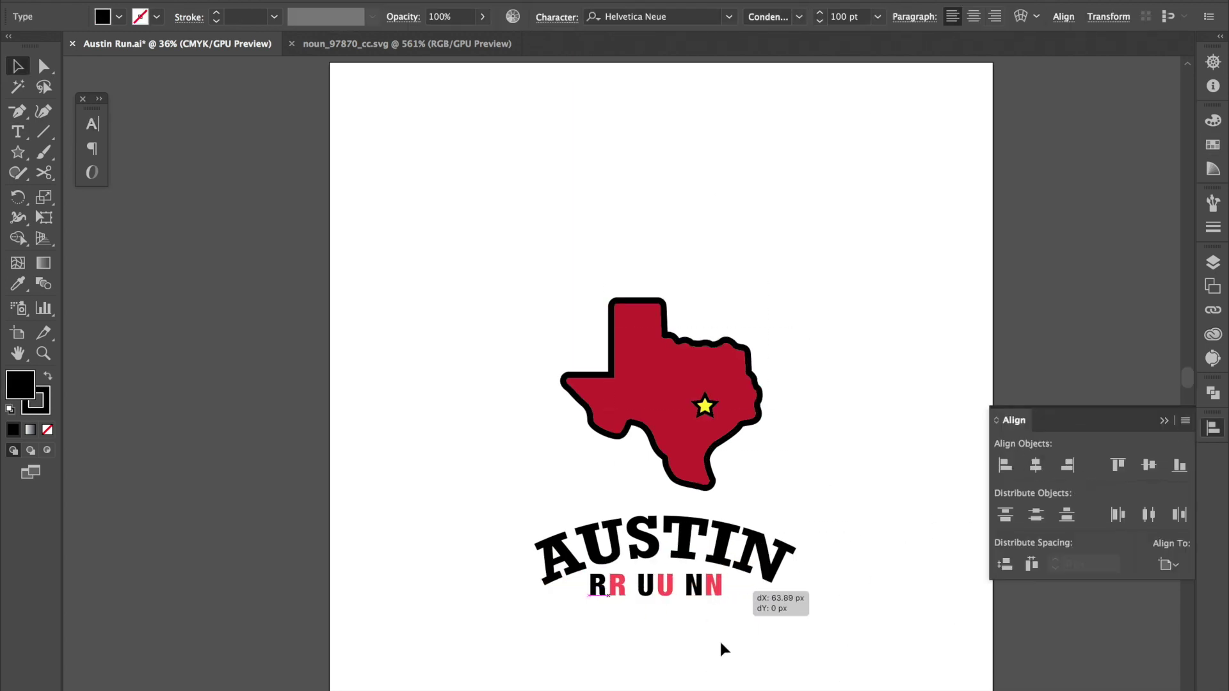
mouse_move(720, 544)
left_mouse_down()
mouse_move(714, 520)
mouse_move(552, 470)
mouse_move(723, 563)
left_mouse_up()
key("ctrl+z")
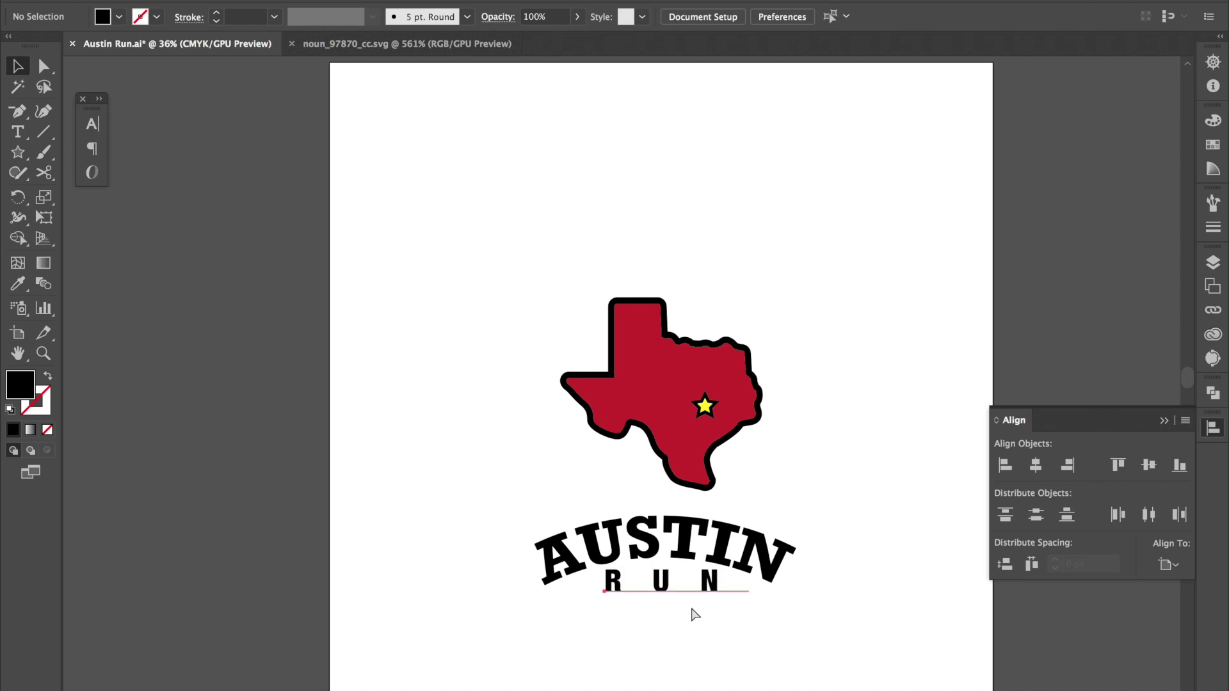
Place AUSTIN copies at the top of the page and to its left.
mouse_move(805, 466)
left_mouse_down()
mouse_move(888, 171)
mouse_move(819, 177)
left_mouse_up()
left_click(818, 177)
left_click(416, 220)
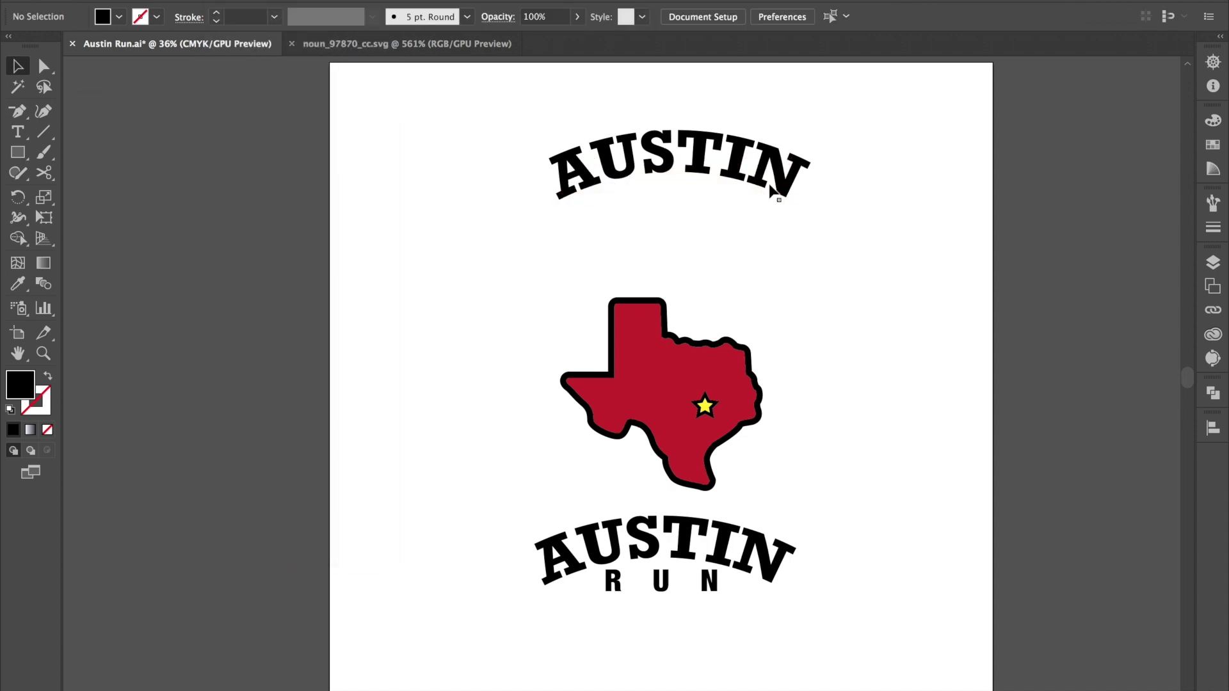
left_click_drag(771, 206, 488, 233)
Move the RUN copies up and over to the left side of the page.
left_click(659, 580)
left_click(214, 0)
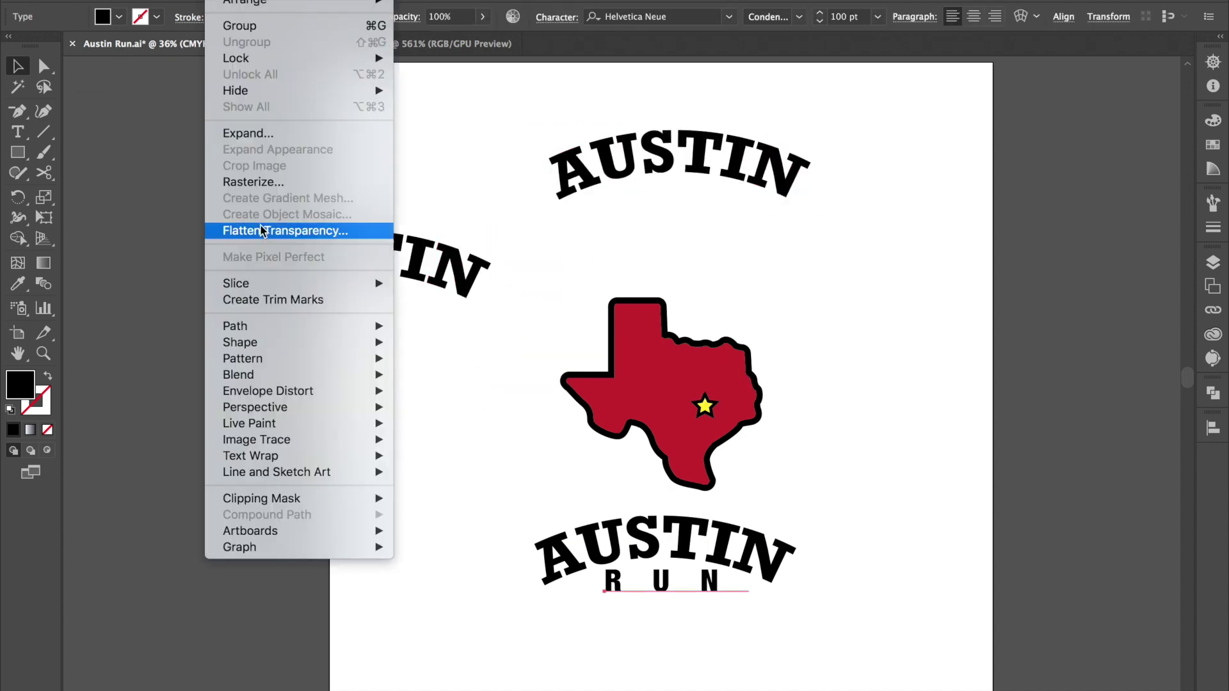
left_click(716, 600)
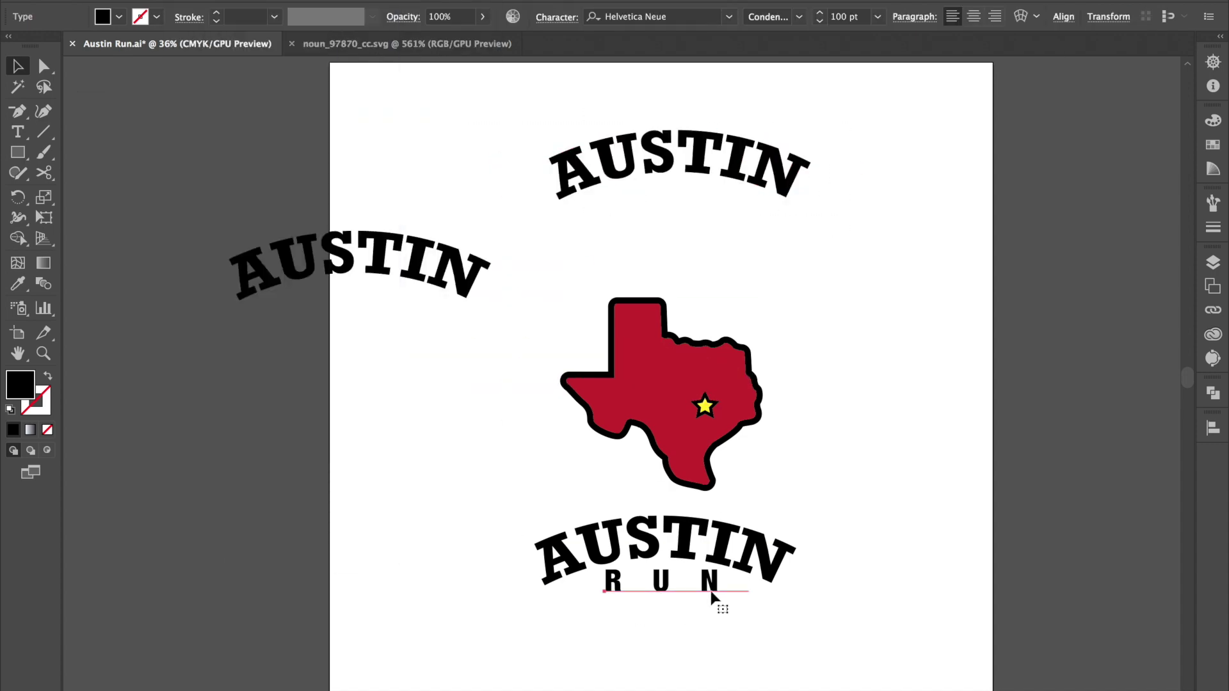
left_click_drag(678, 561, 831, 282)
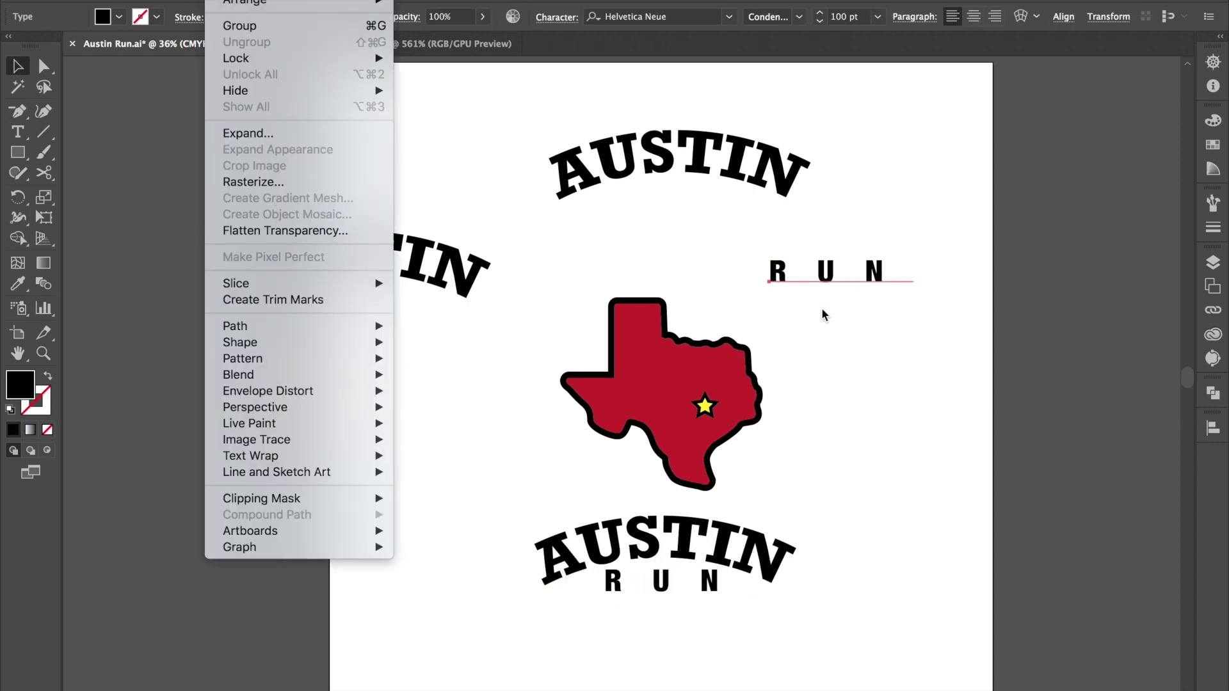
left_click_drag(670, 380, 421, 427)
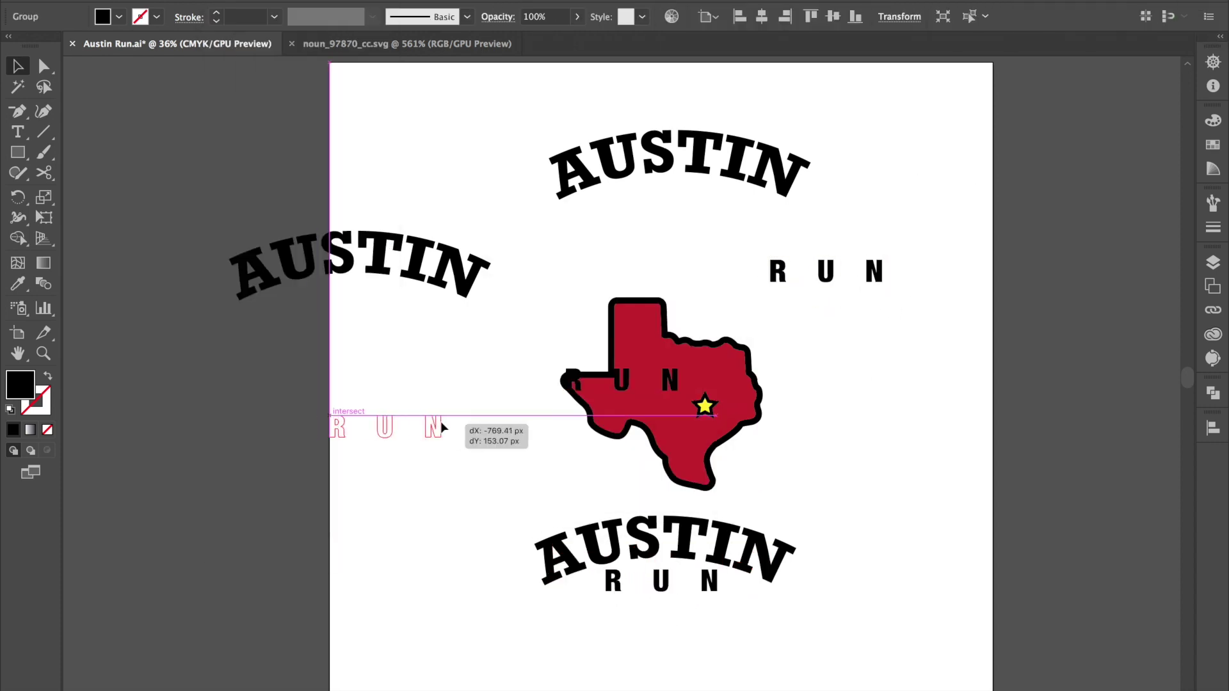
Make the left AUSTIN copy yellow with a thick black outline and move it toward Texas.
key("d")
left_click(274, 17)
left_click(297, 358)
left_click(368, 164)
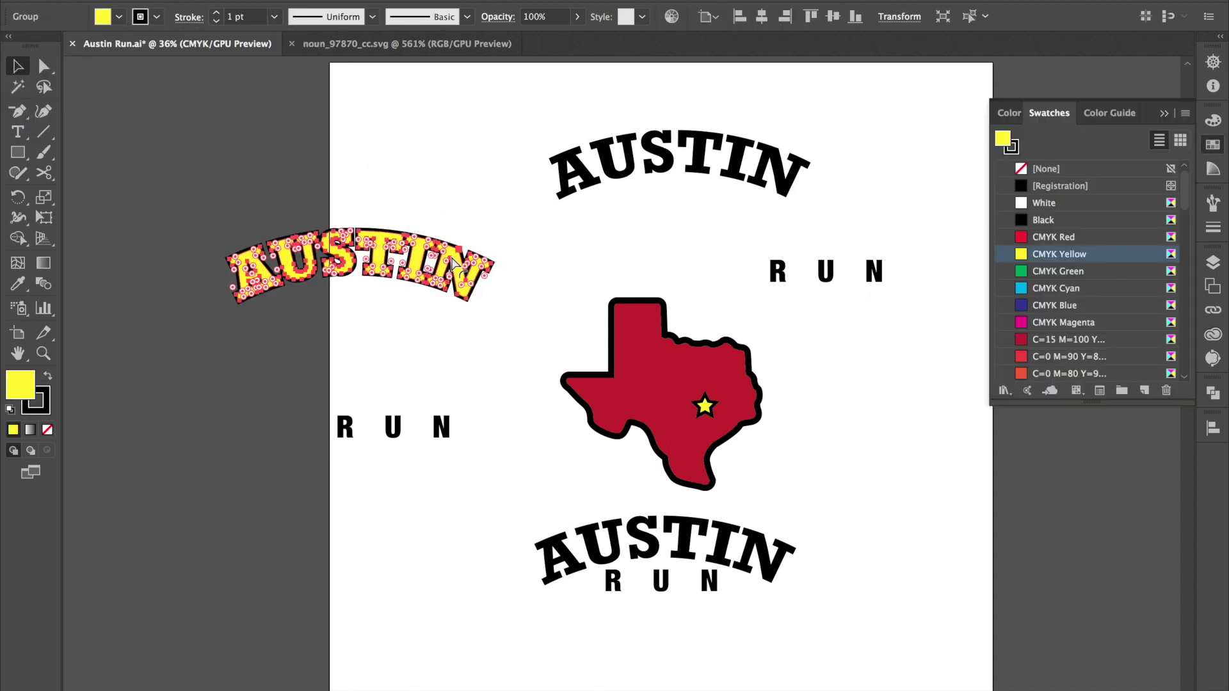
key("slash")
left_click(380, 152)
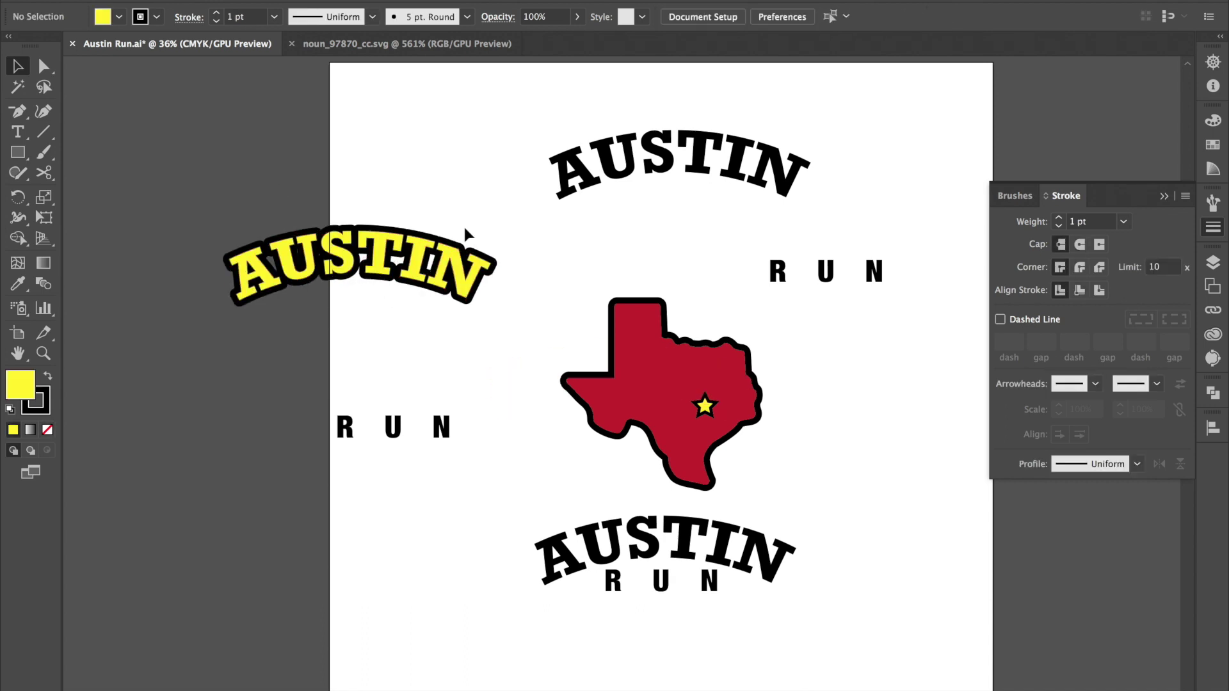
left_click(415, 264)
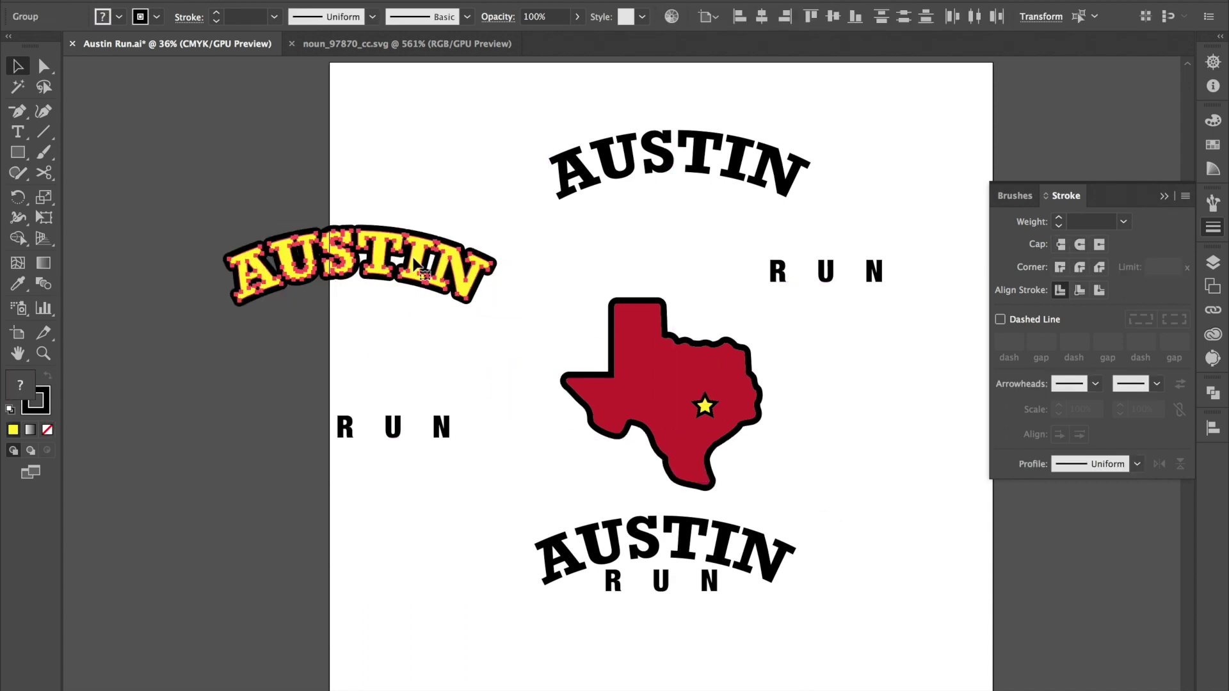
left_click_drag(362, 328, 340, 329)
Position the yellow AUSTIN across the bottom of Texas with RUN beneath it.
key("v")
left_click_drag(491, 214, 228, 337)
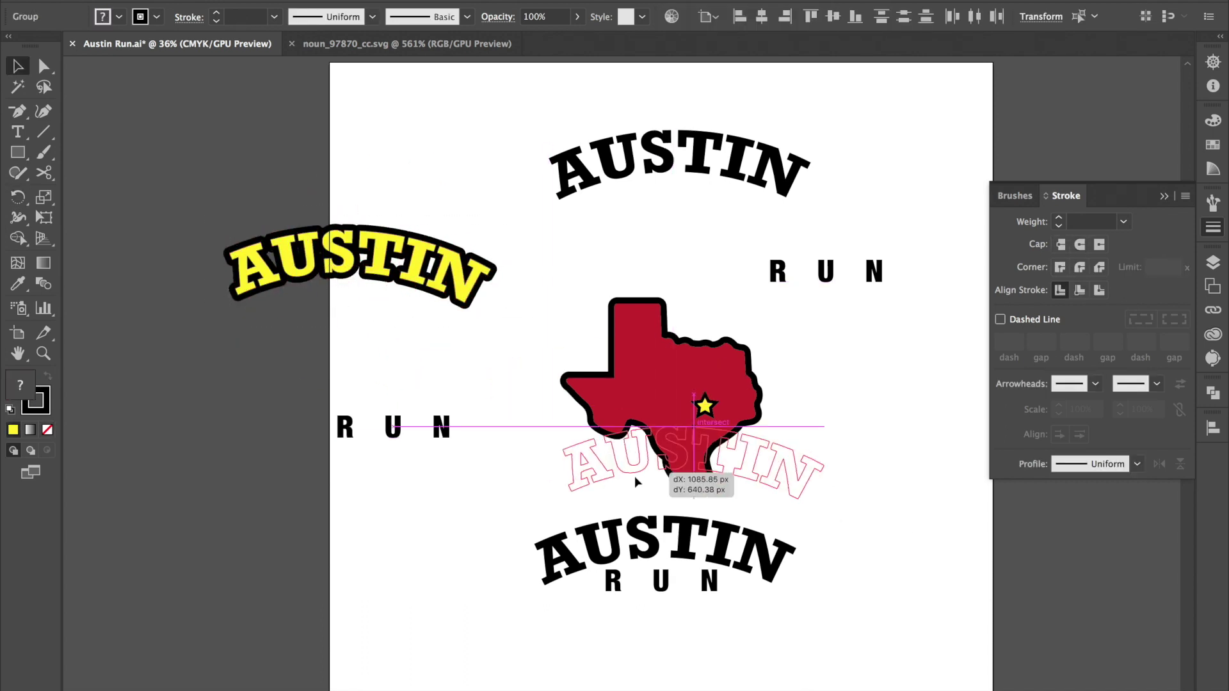
left_click_drag(637, 482, 636, 482)
left_click_drag(743, 483, 685, 475)
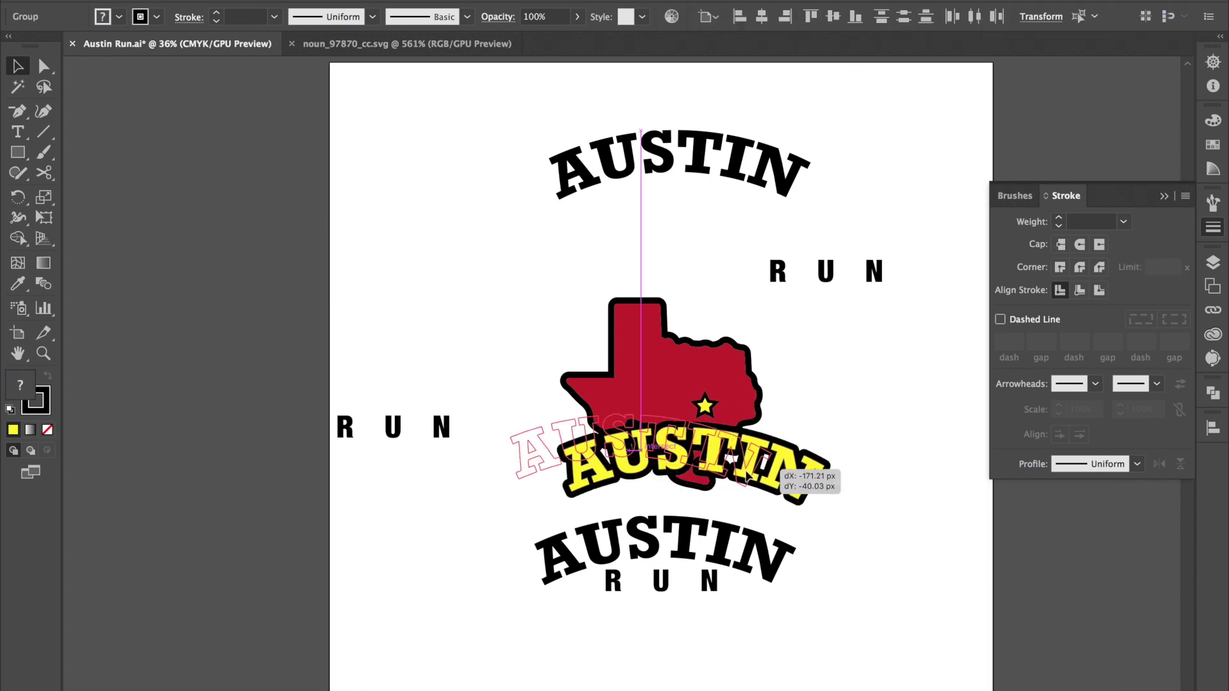
mouse_move(788, 546)
left_mouse_down()
mouse_move(695, 538)
mouse_move(651, 550)
left_mouse_up()
left_click(653, 568)
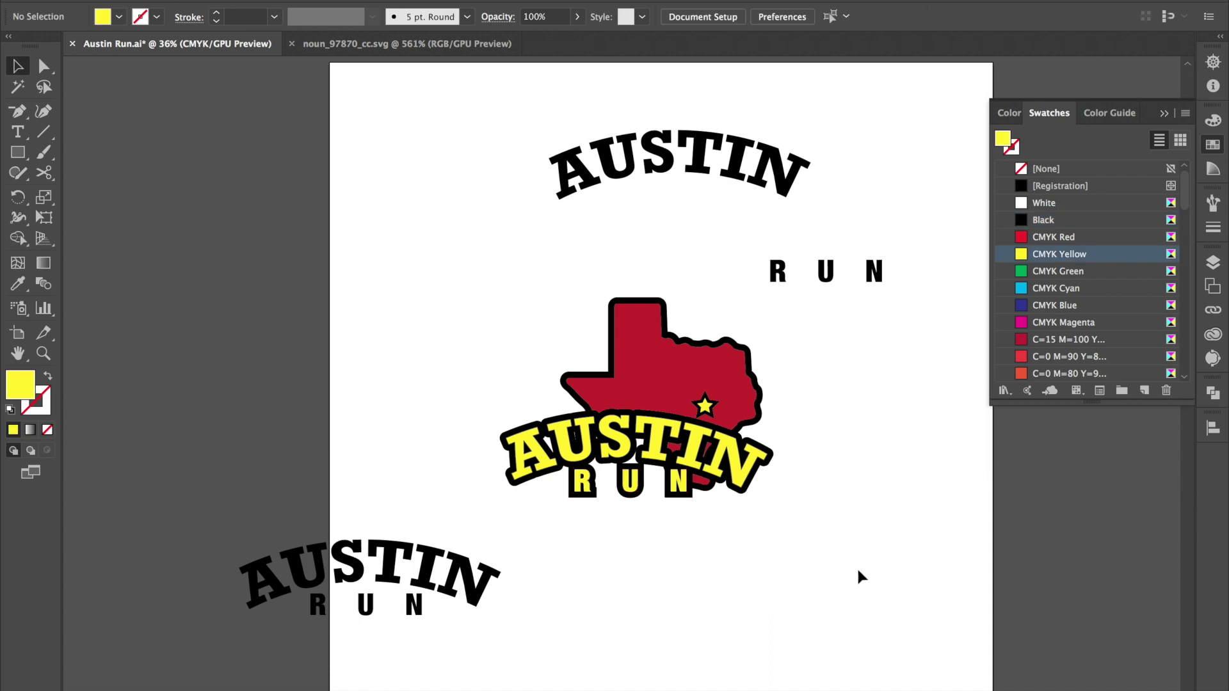
Delete the leftover black AUSTIN and RUN lettering and pick a new red for Texas.
left_click_drag(516, 614, 294, 647)
key("Delete")
key("Delete")
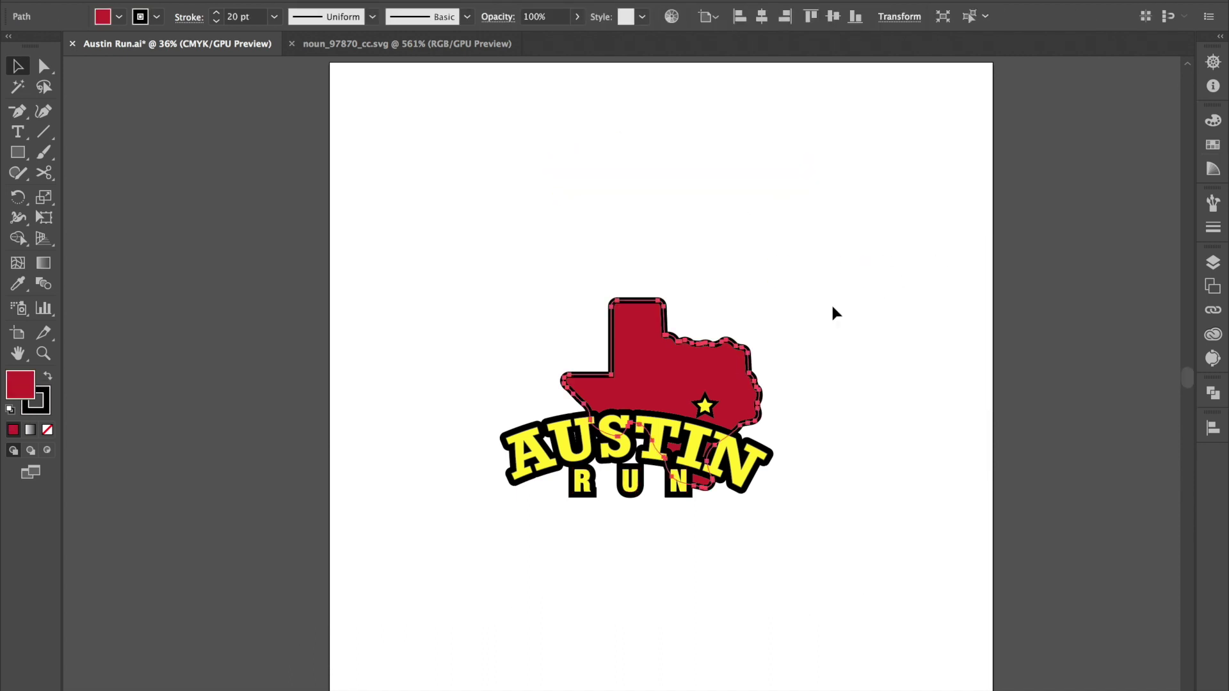
double_click(19, 385)
left_click(551, 139)
left_click(816, 266)
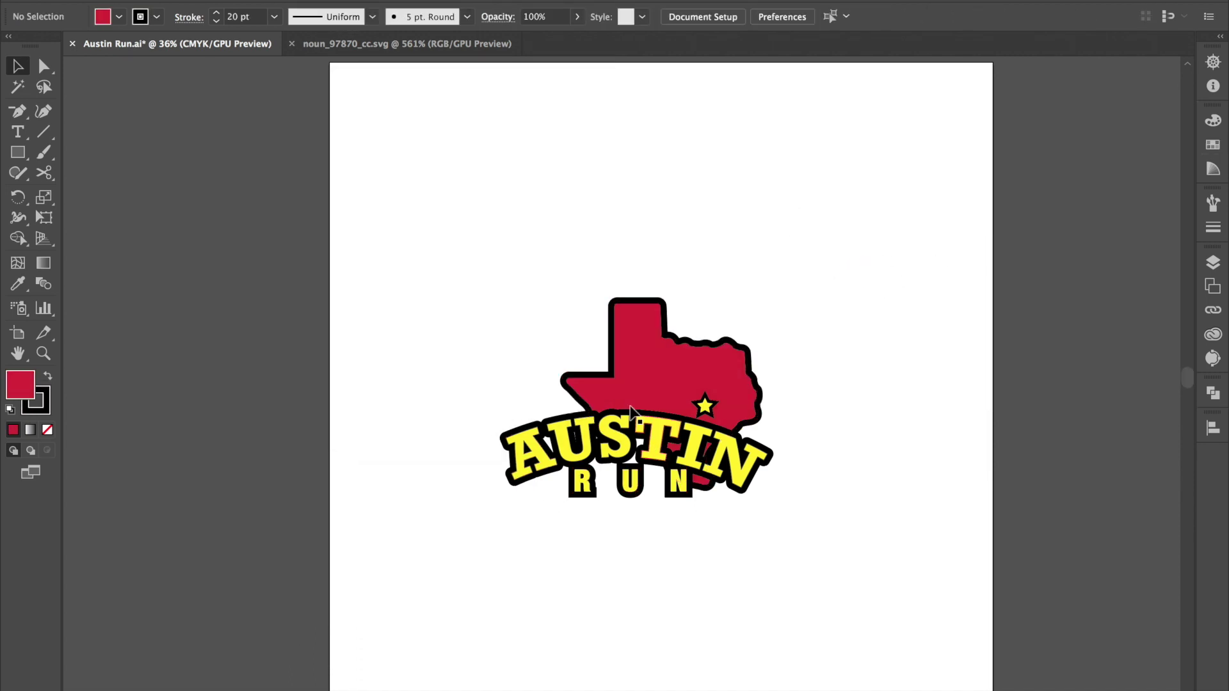
Duplicate AUSTIN to the left and give the copy a heavy outline.
left_click_drag(524, 481, 387, 347)
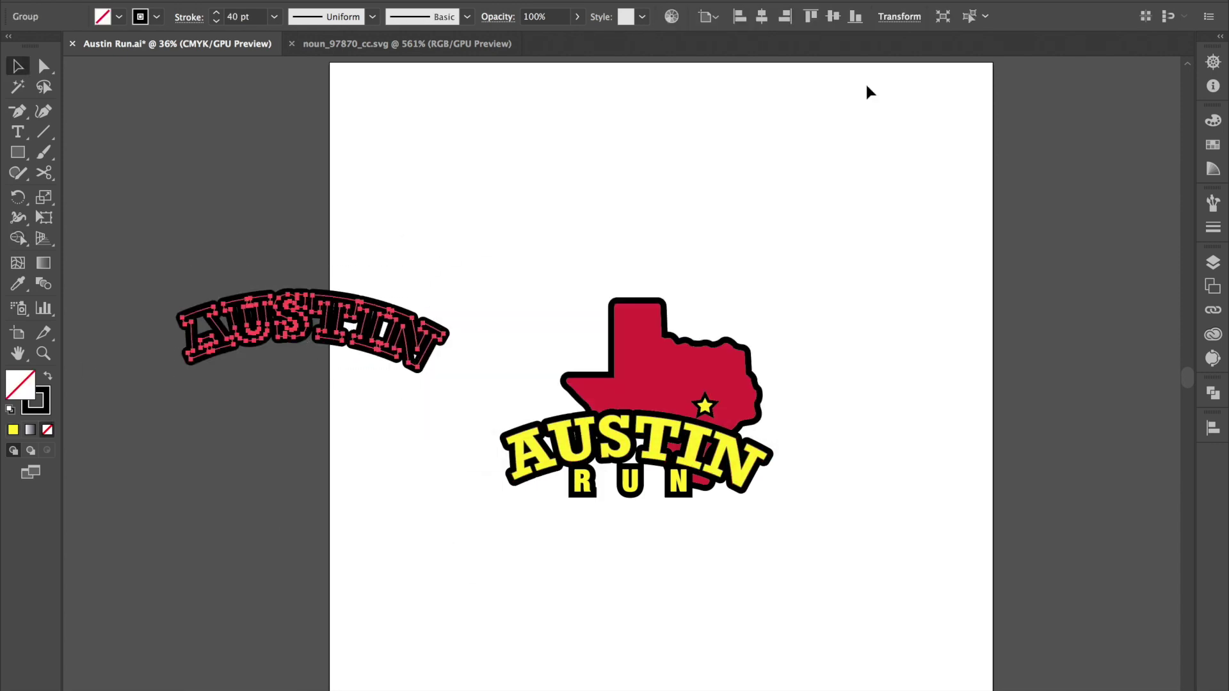
left_click(156, 16)
left_click(176, 97)
left_click(274, 17)
left_click(296, 389)
Halve the copy's outline weight and align it over the logo's AUSTIN.
left_click_drag(269, 327, 593, 448)
mouse_move(357, 372)
left_mouse_down()
mouse_move(519, 490)
mouse_move(570, 205)
left_mouse_up()
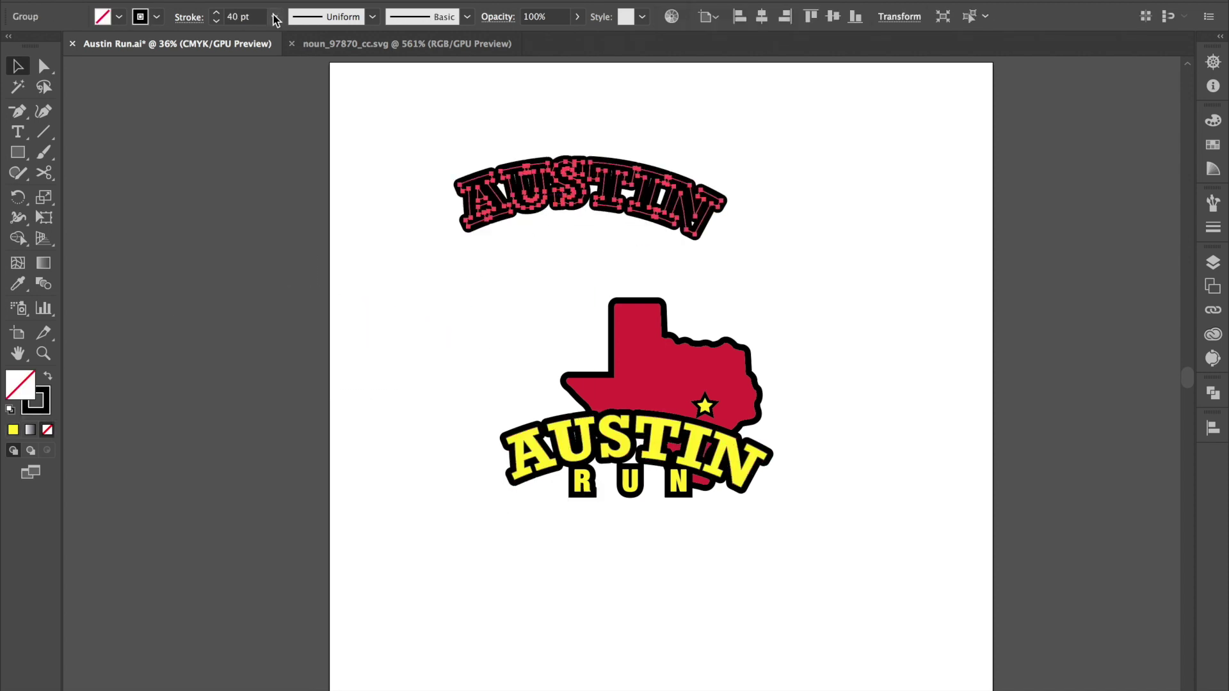
left_click(35, 400)
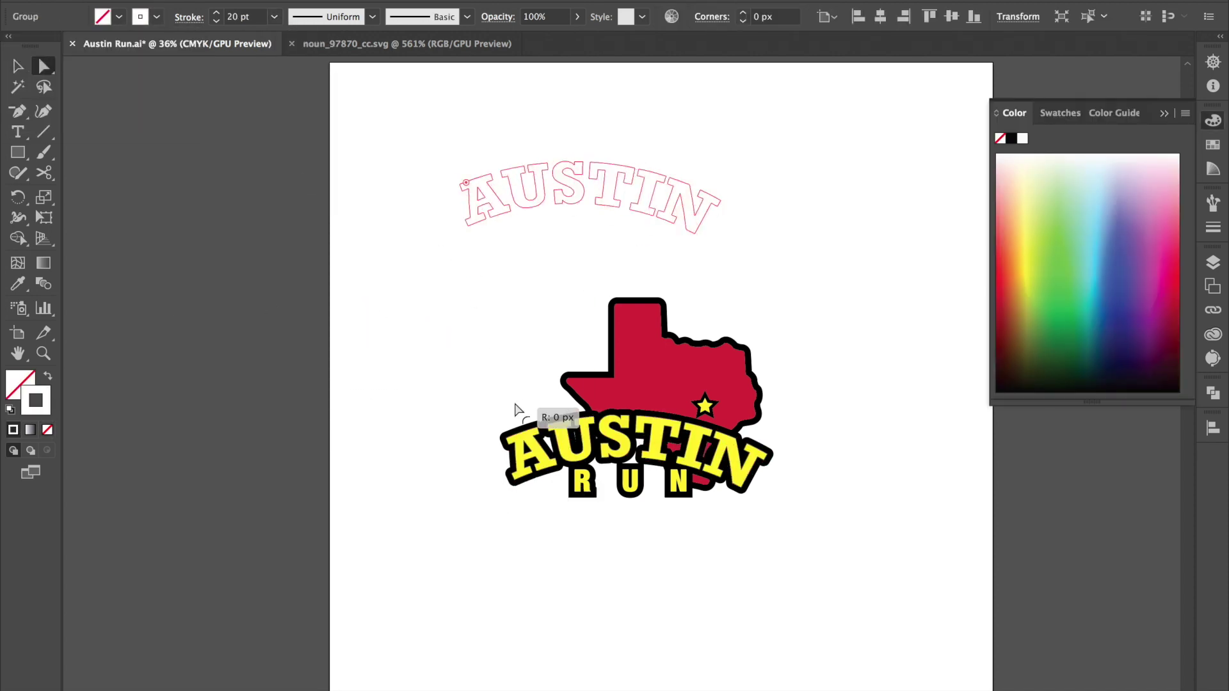
left_click_drag(509, 442, 509, 442)
mouse_move(459, 350)
left_mouse_down()
mouse_move(512, 437)
mouse_move(516, 487)
left_mouse_up()
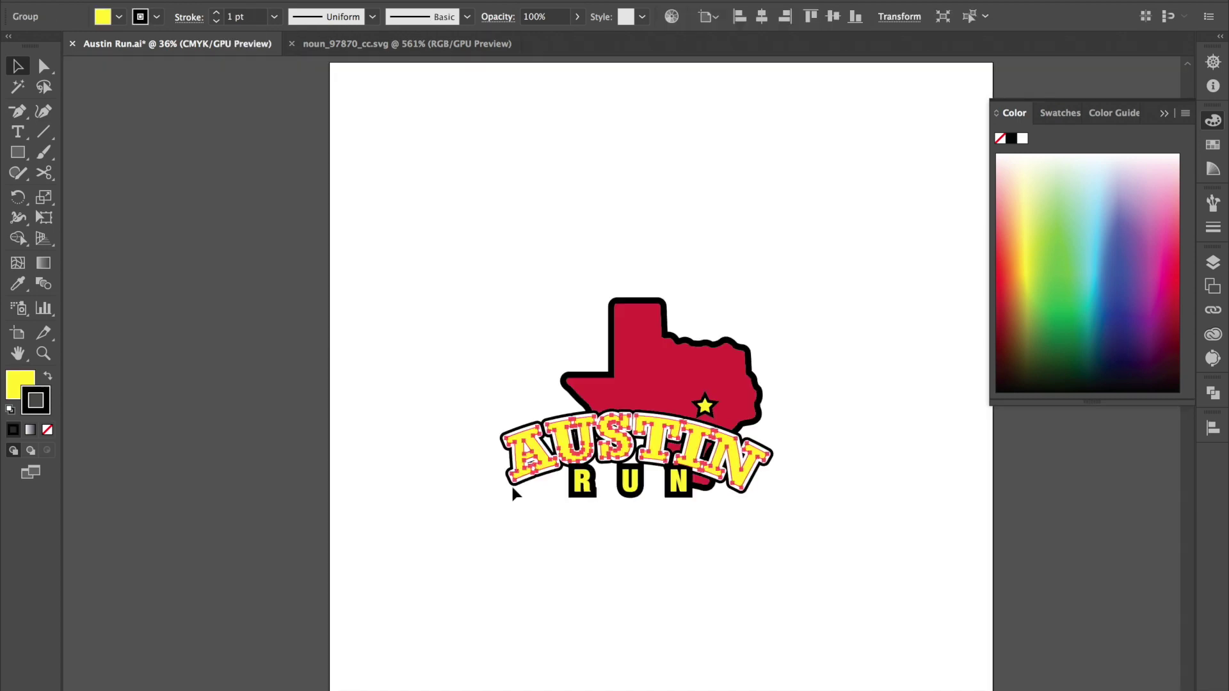
key("ctrl+equal")
key("ctrl+equal")
key("Tab")
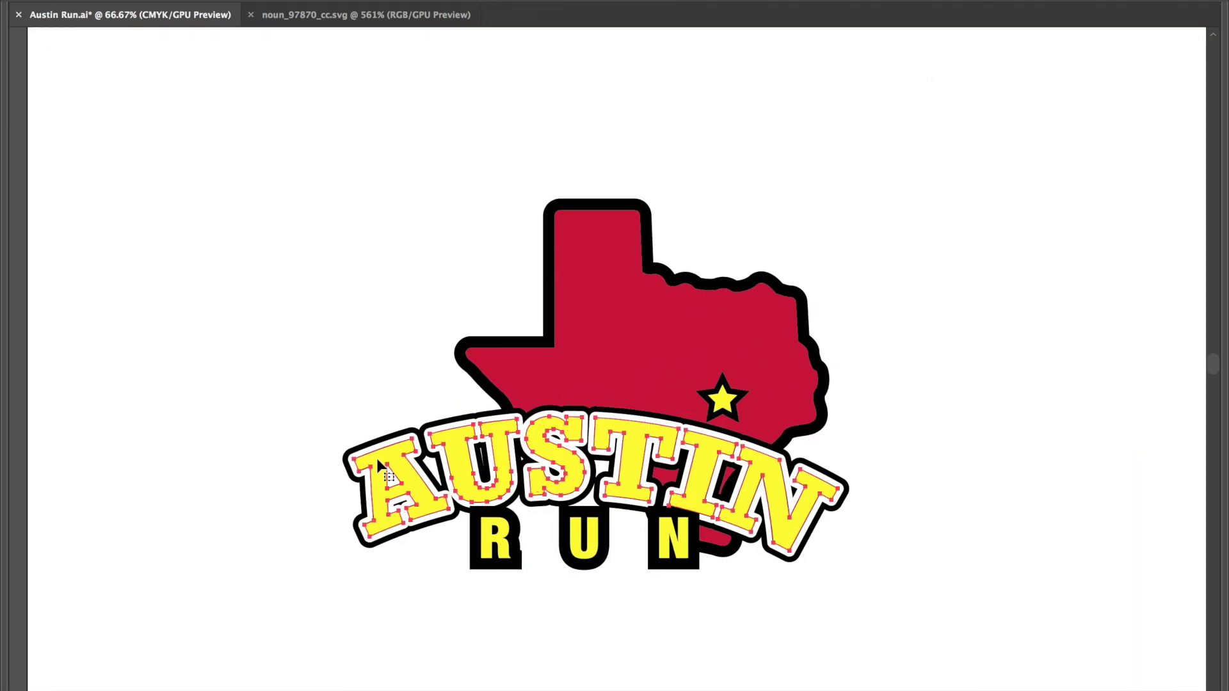
Remove the fill from the top AUSTIN copy and move the yellow AUSTIN onto the black band.
key("Tab")
key("slash")
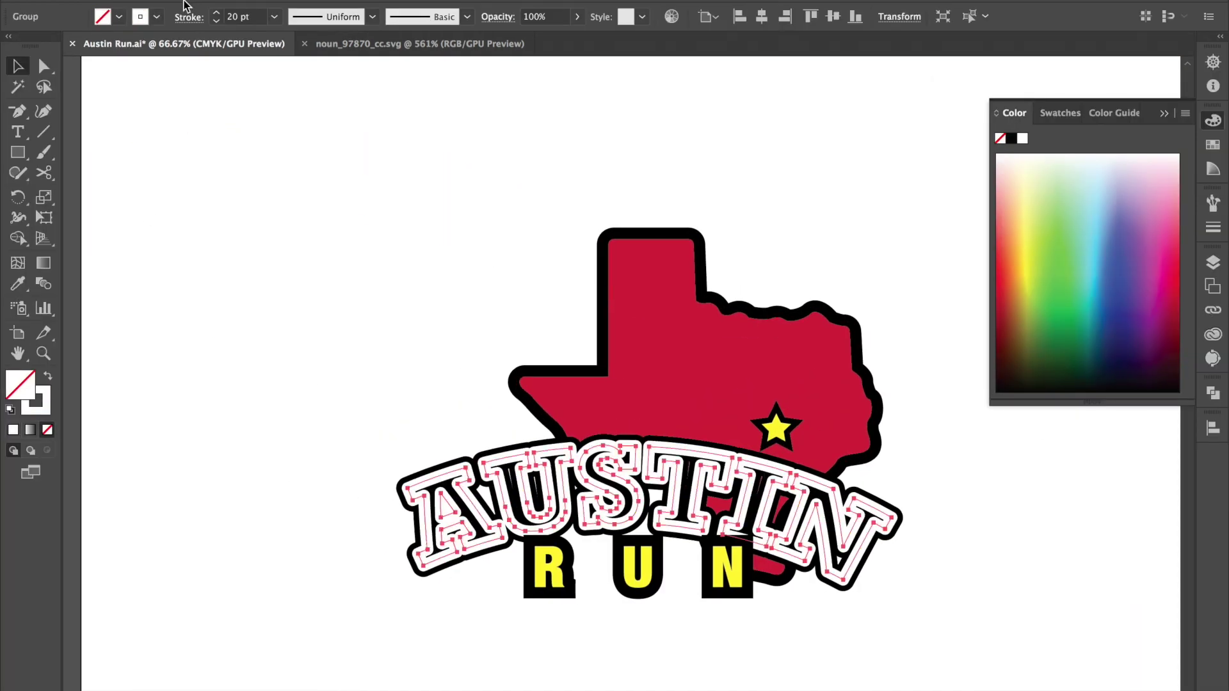
left_click(376, 430)
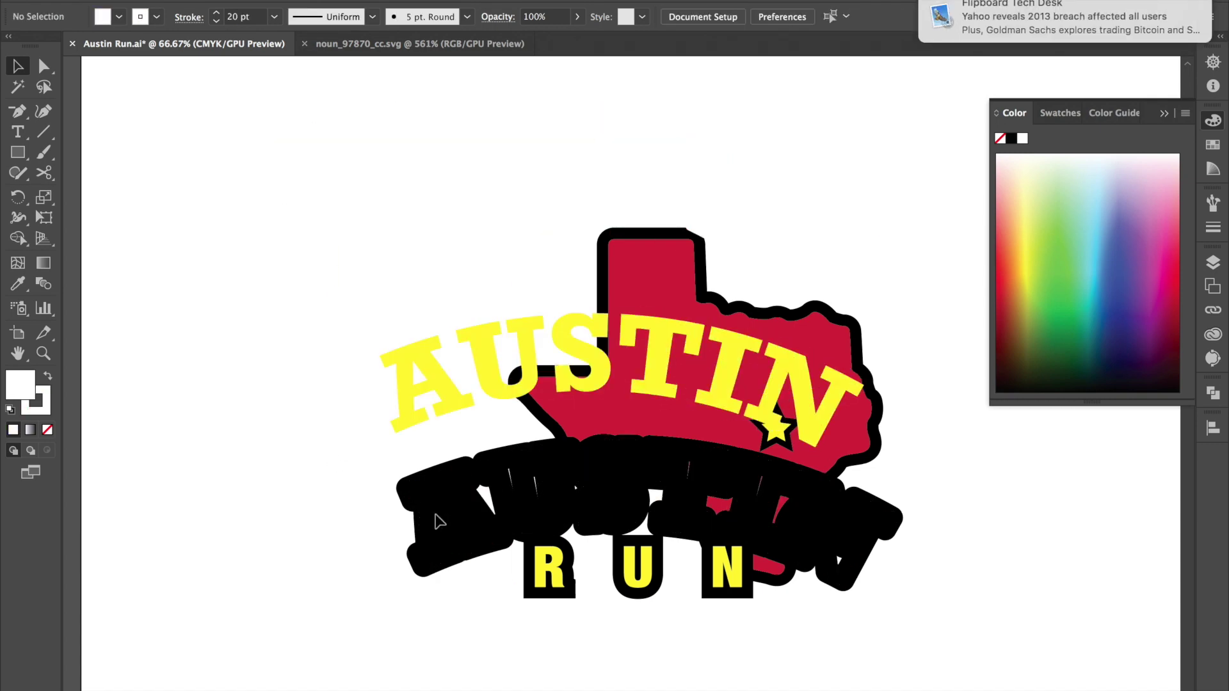
left_click_drag(397, 416, 429, 544)
left_click(425, 238)
Check alignment in Outline view and line the unfilled AUSTIN up over the yellow AUSTIN.
key("ctrl+y")
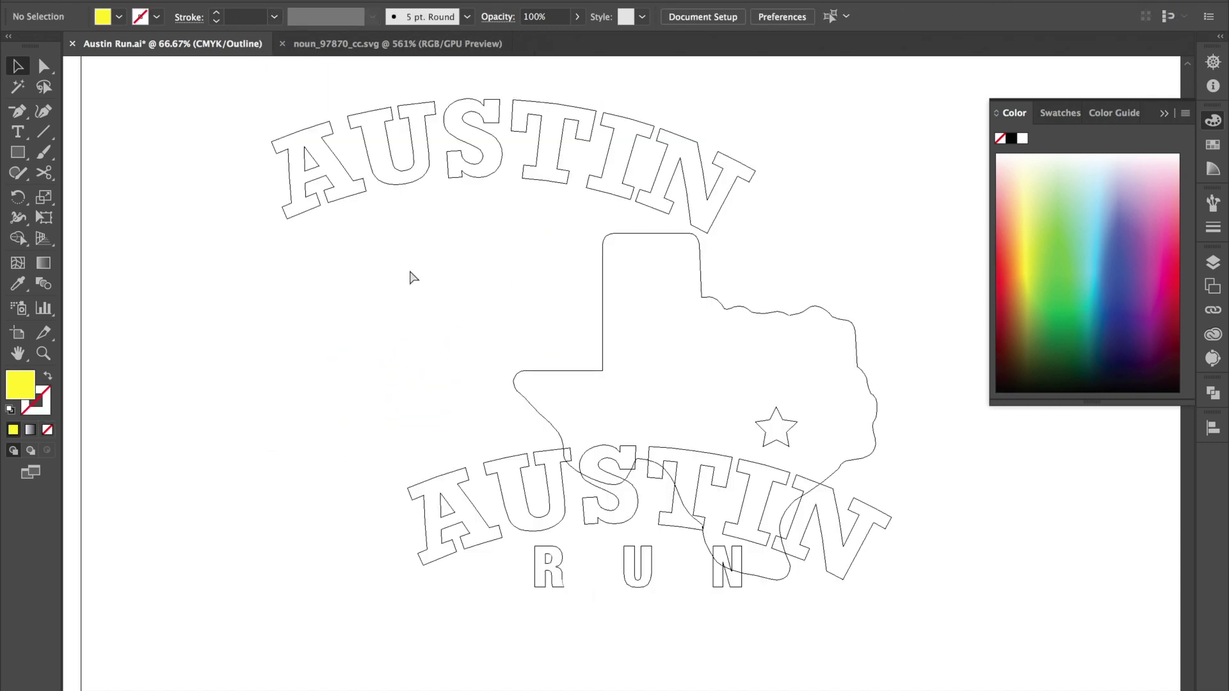
key("ctrl+y")
key("a")
left_click(279, 149)
left_click_drag(280, 148, 414, 507)
key("v")
left_click(360, 398)
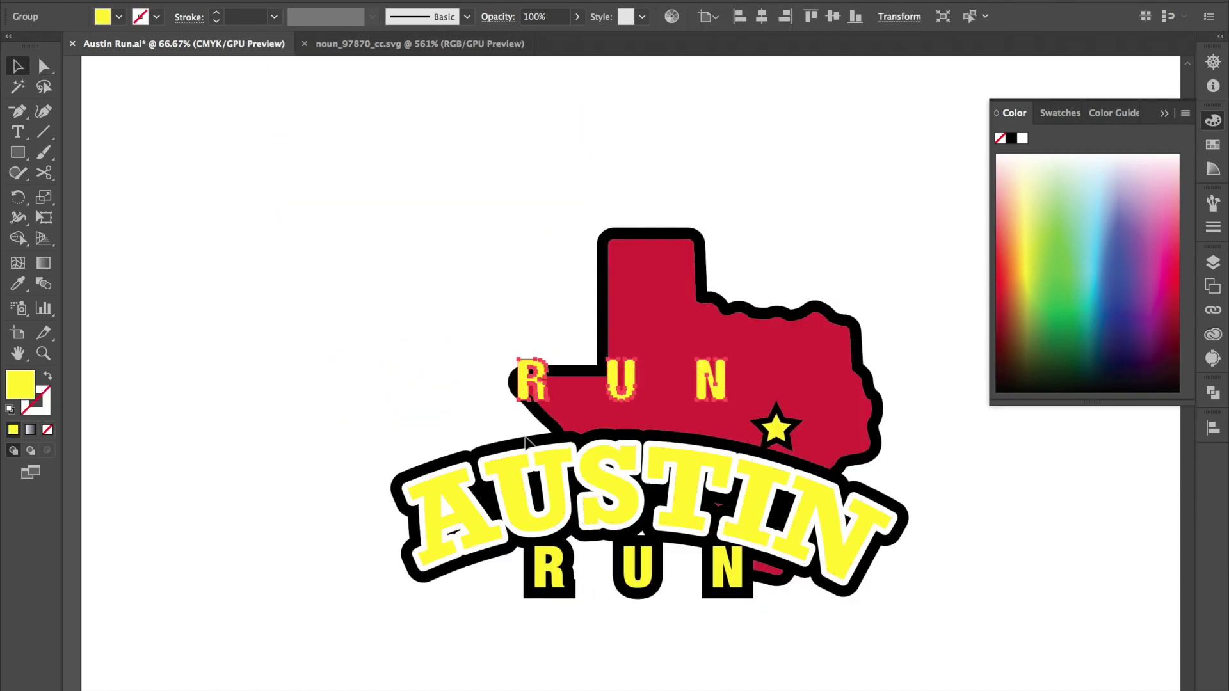
Give the RUN copy a white fill and black outline, then place it over the logo's RUN.
left_click(120, 17)
left_click(20, 61)
left_click(274, 16)
left_click(299, 372)
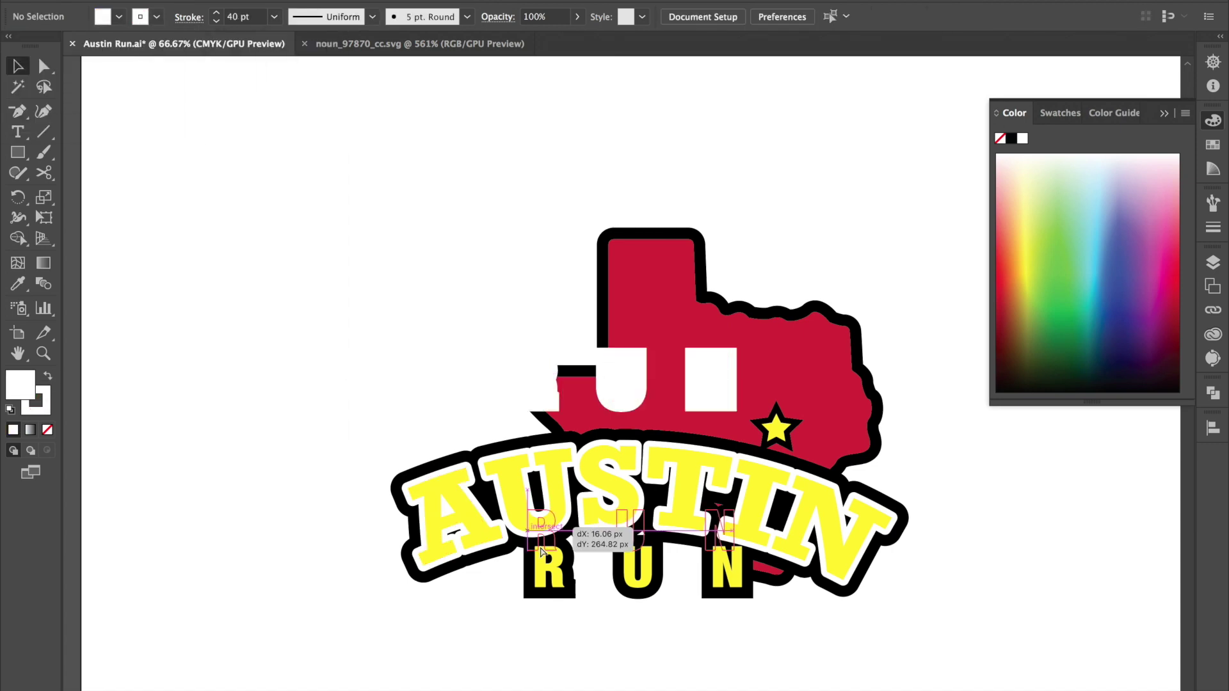
left_click_drag(621, 378, 634, 564)
left_click(274, 16)
left_click(299, 354)
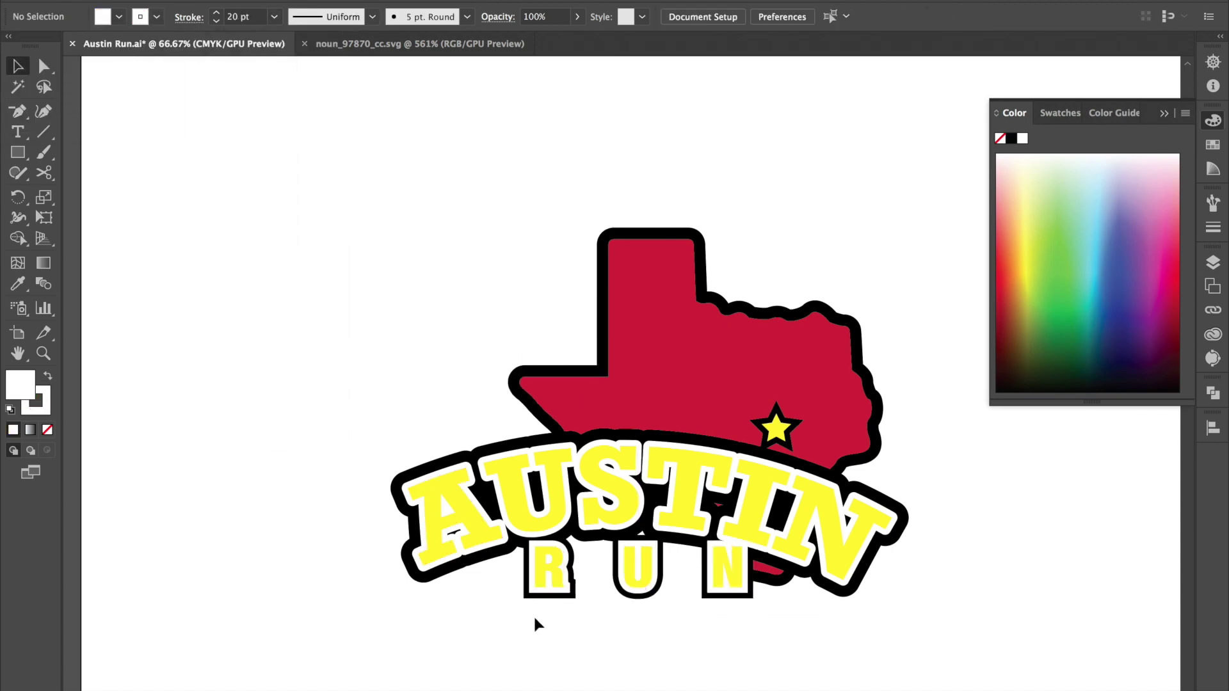
Fill AUSTIN, RUN and the star orange, give the star a 10 pt outline, and realign the RUN layers.
left_click(566, 578)
left_click(1023, 253)
key("i")
left_click(775, 428, "alt")
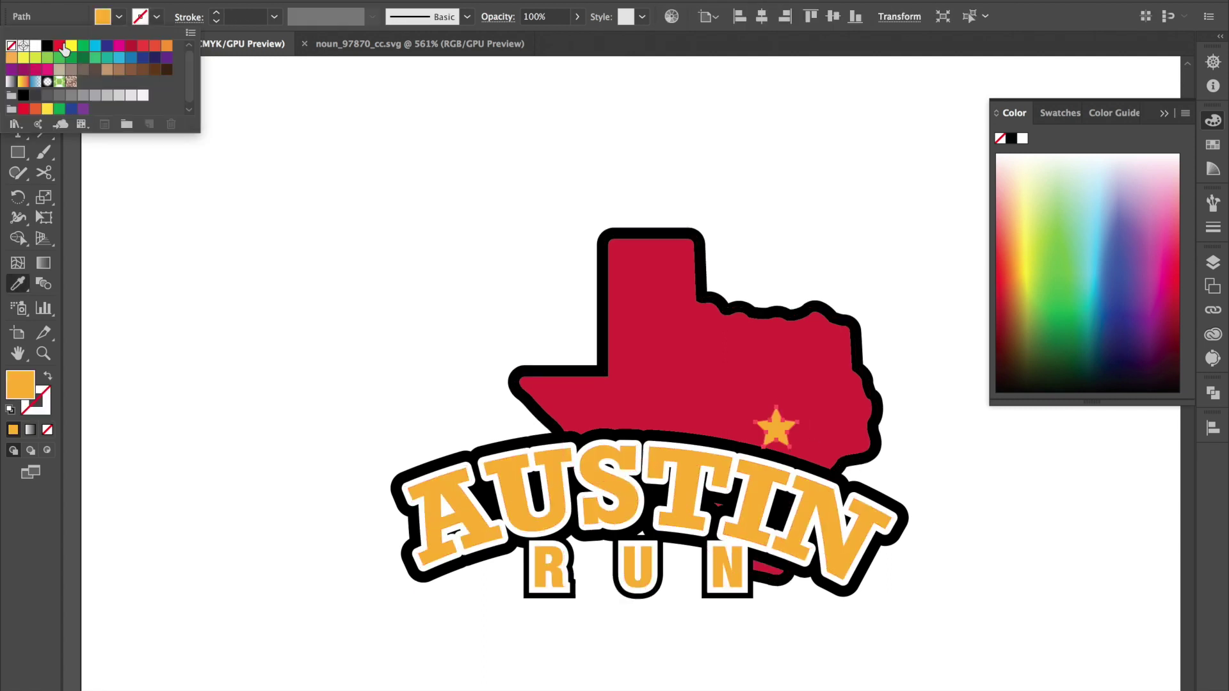
left_click(275, 17)
left_click(299, 267)
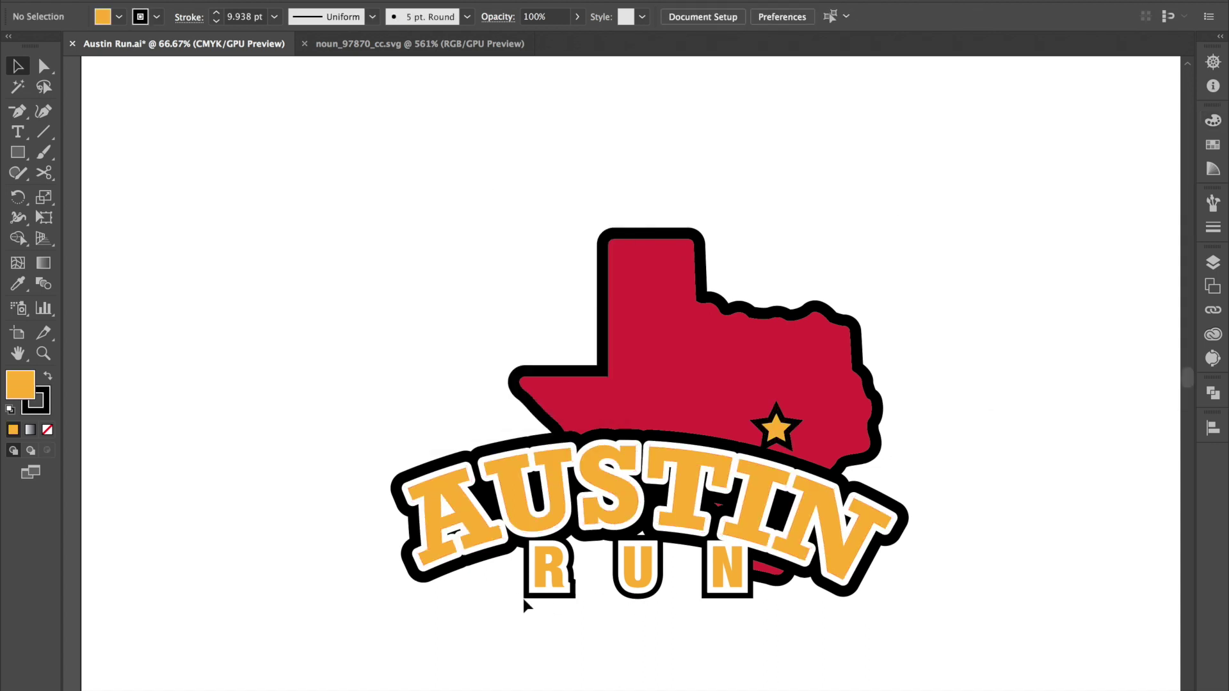
left_click_drag(288, 363, 117, 357)
left_click_drag(265, 496, 532, 543)
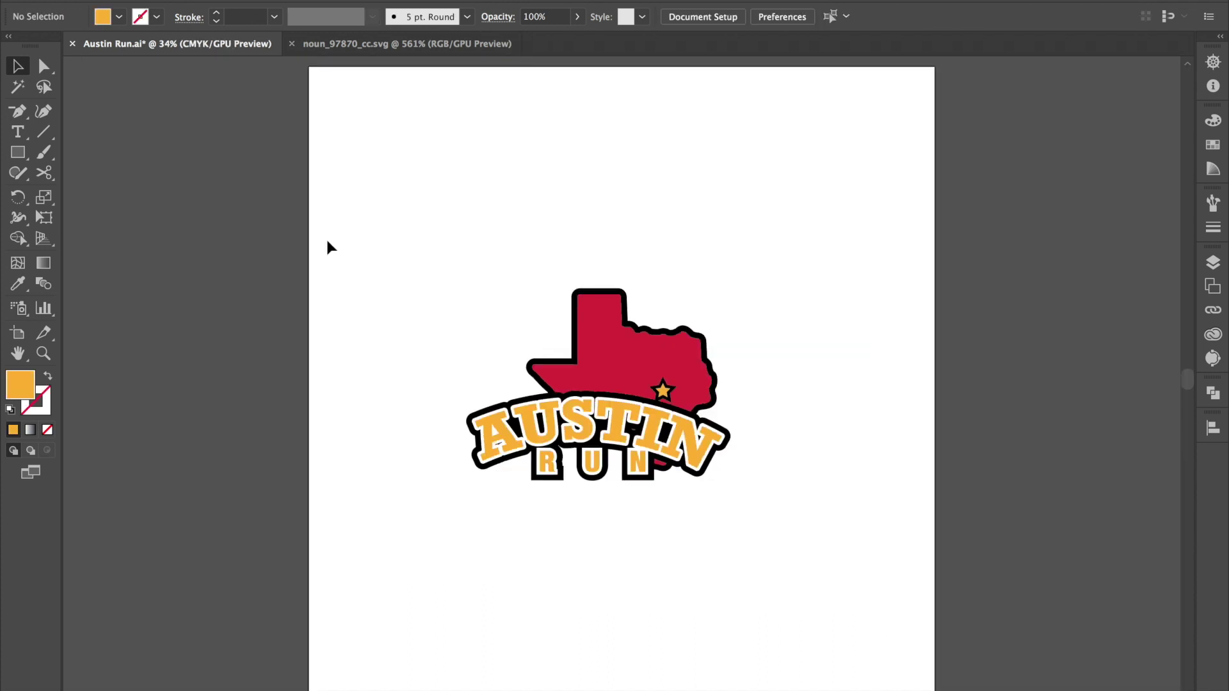
Save, then scale up the red Texas so its tip extends below RUN, and nudge it left.
key("ctrl+s")
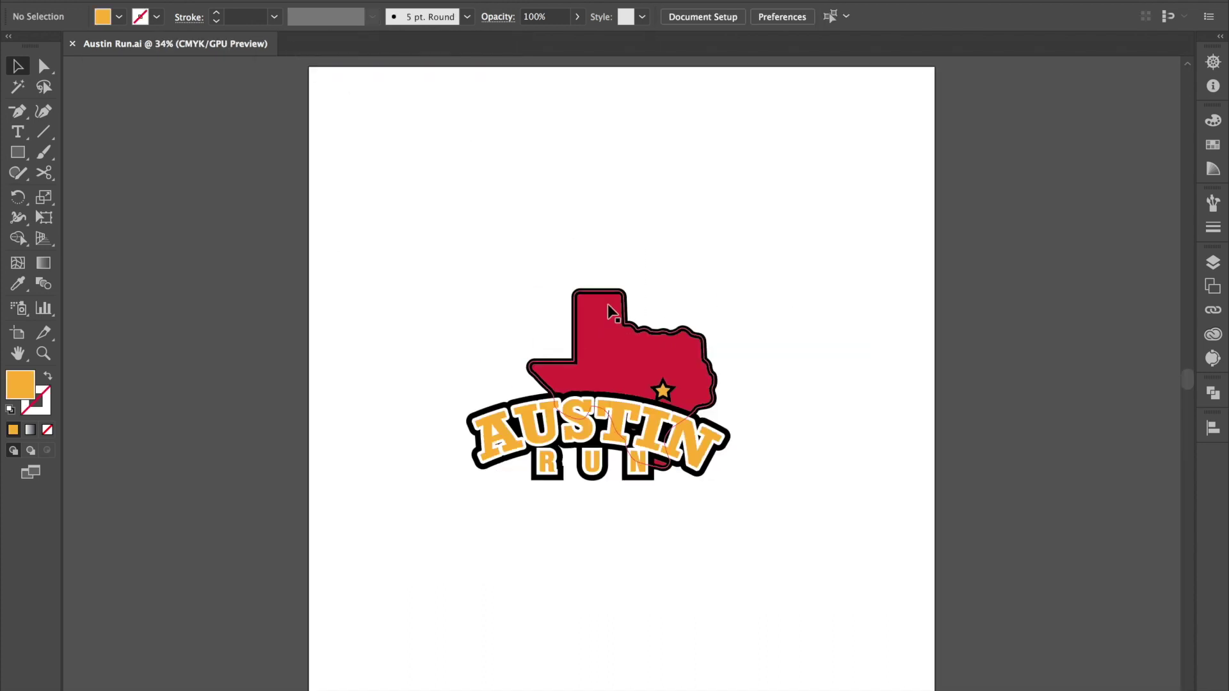
left_click(701, 333)
key("s")
left_click_drag(701, 333, 797, 299)
left_click_drag(668, 344, 673, 344)
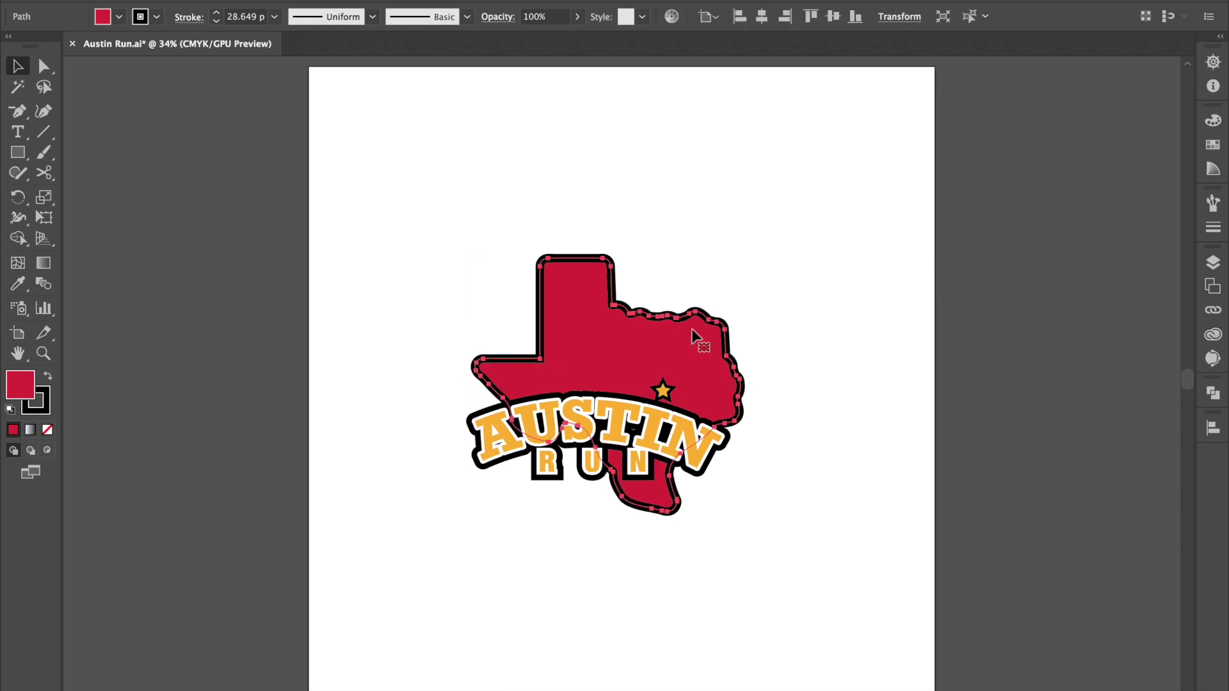